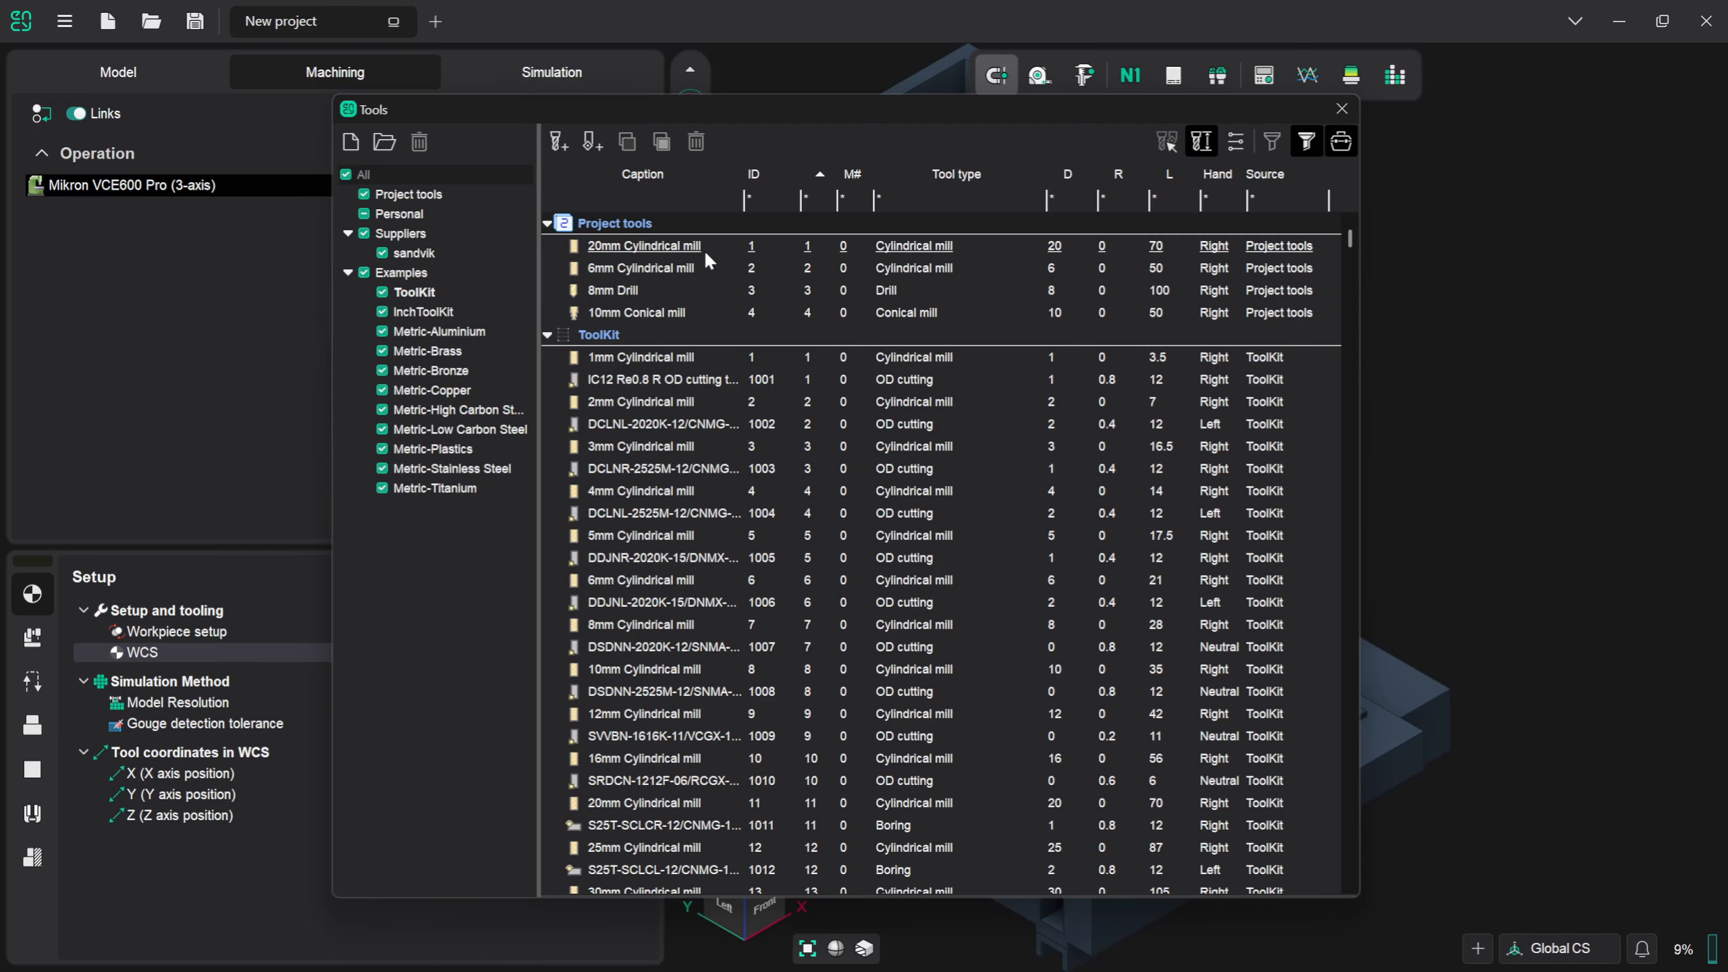
- Close the tool library and add a Face Milling operation from the 3D entry group
left_click(1341, 111)
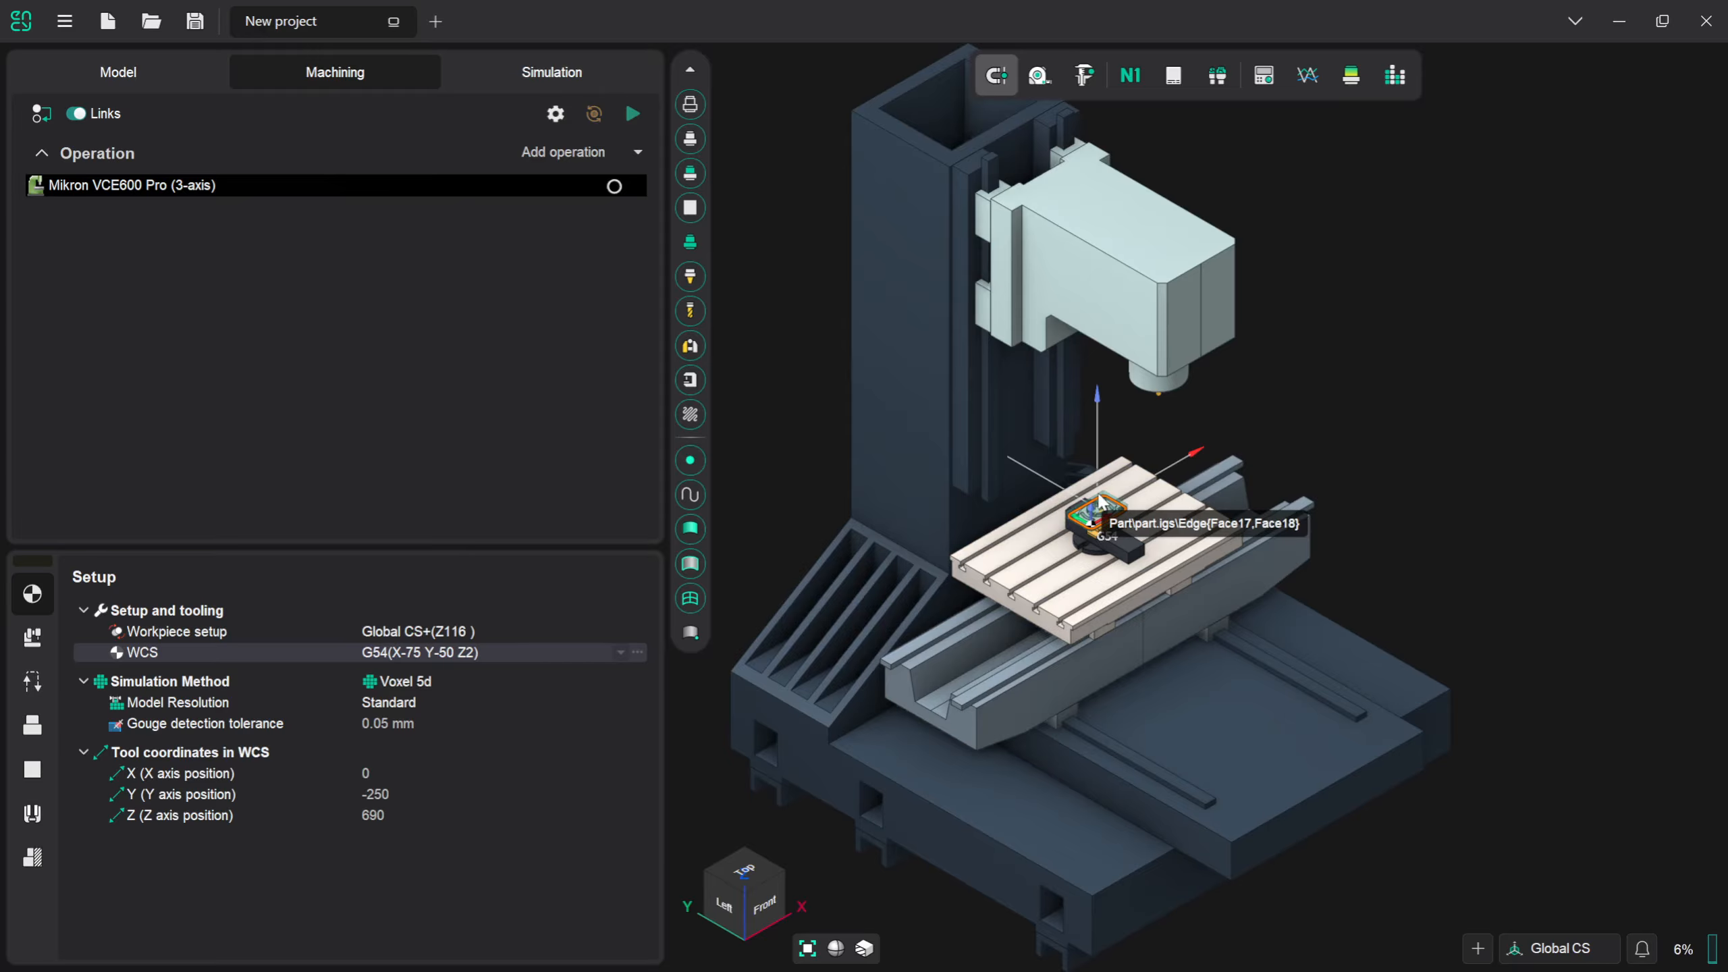
scroll(1099, 504, "up", 4)
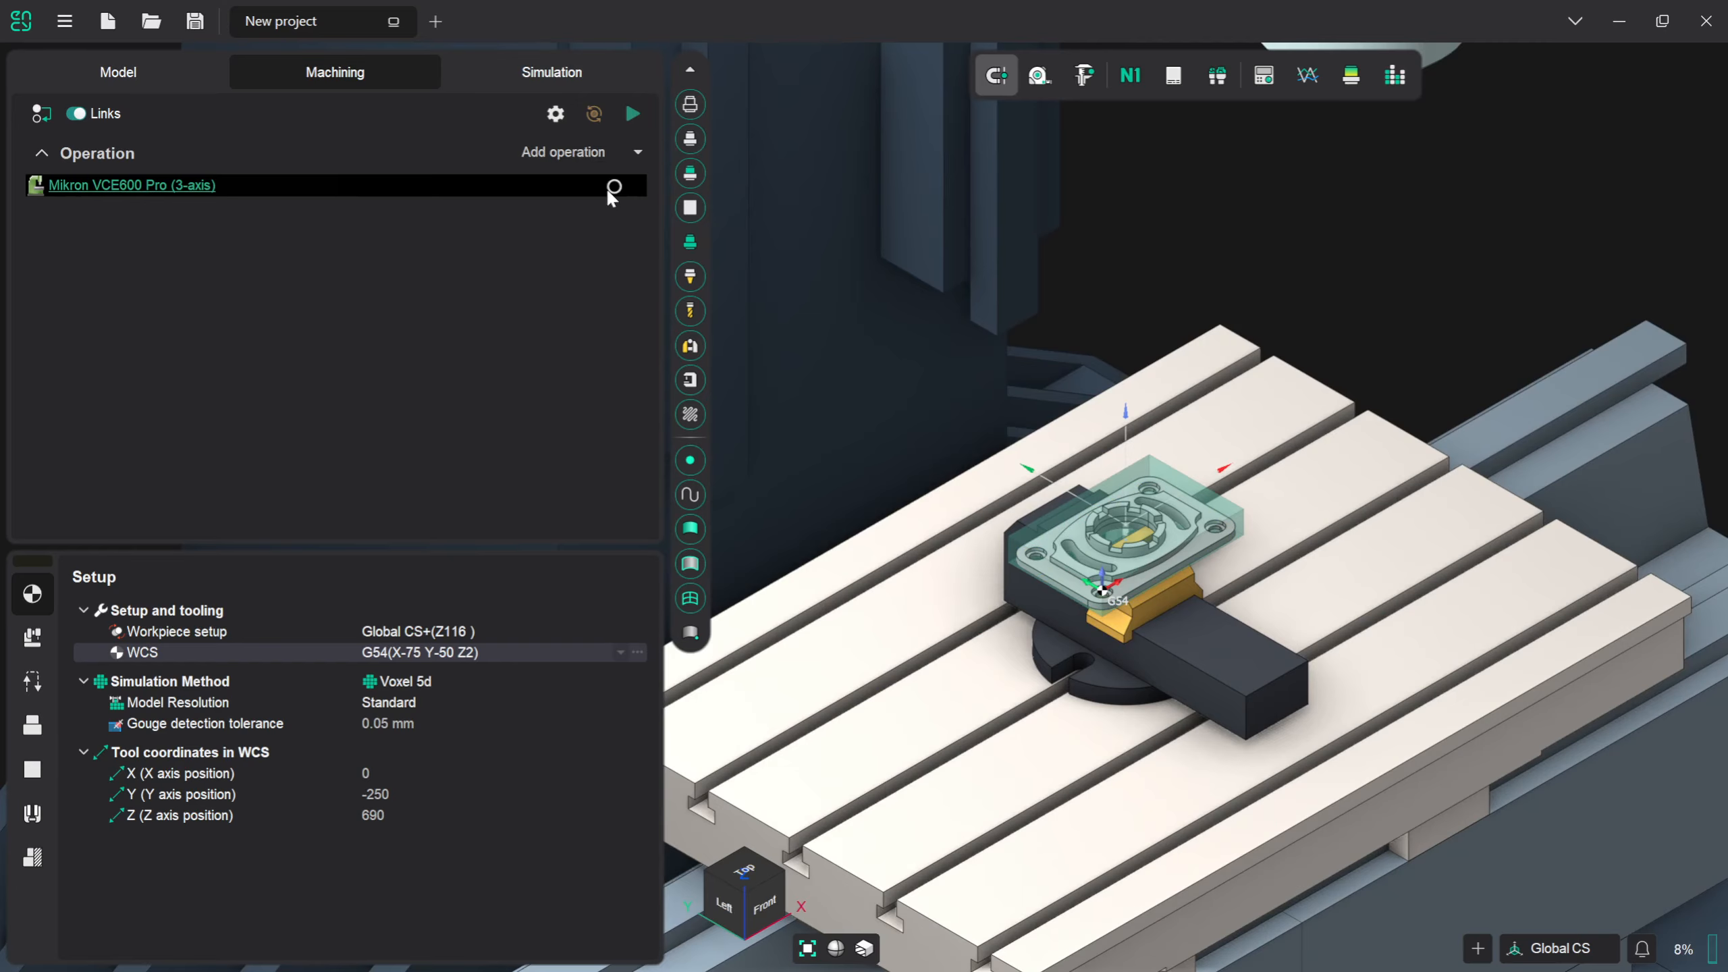
left_click(638, 153)
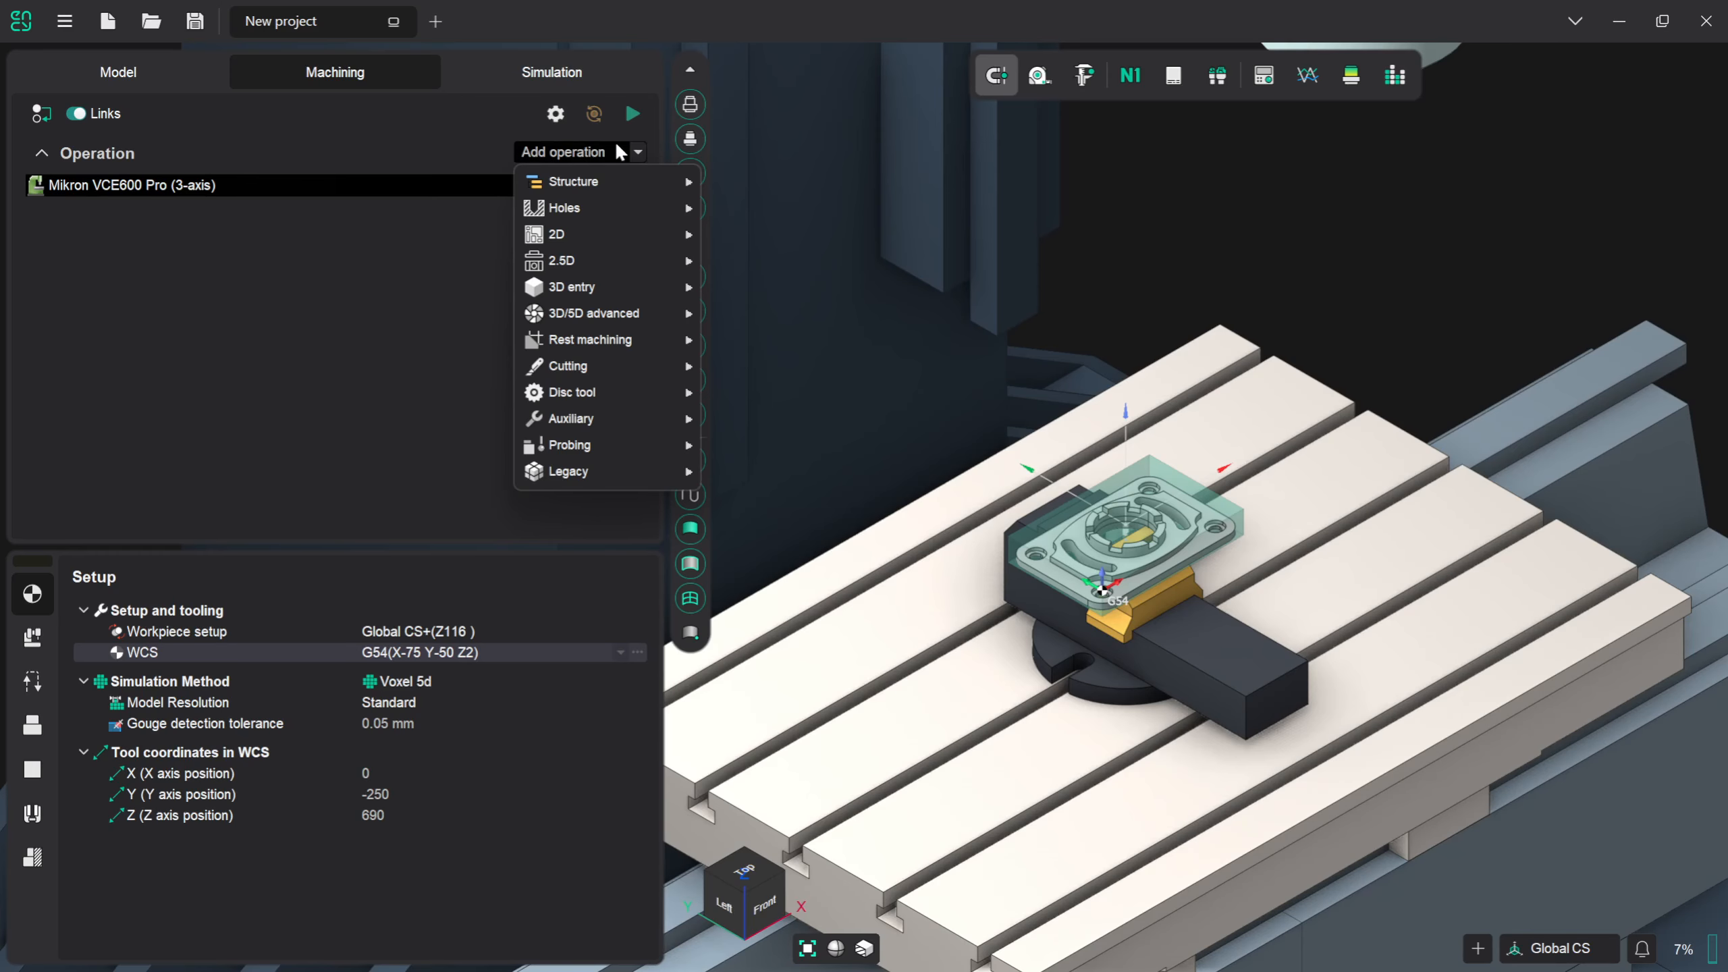
left_click(584, 152)
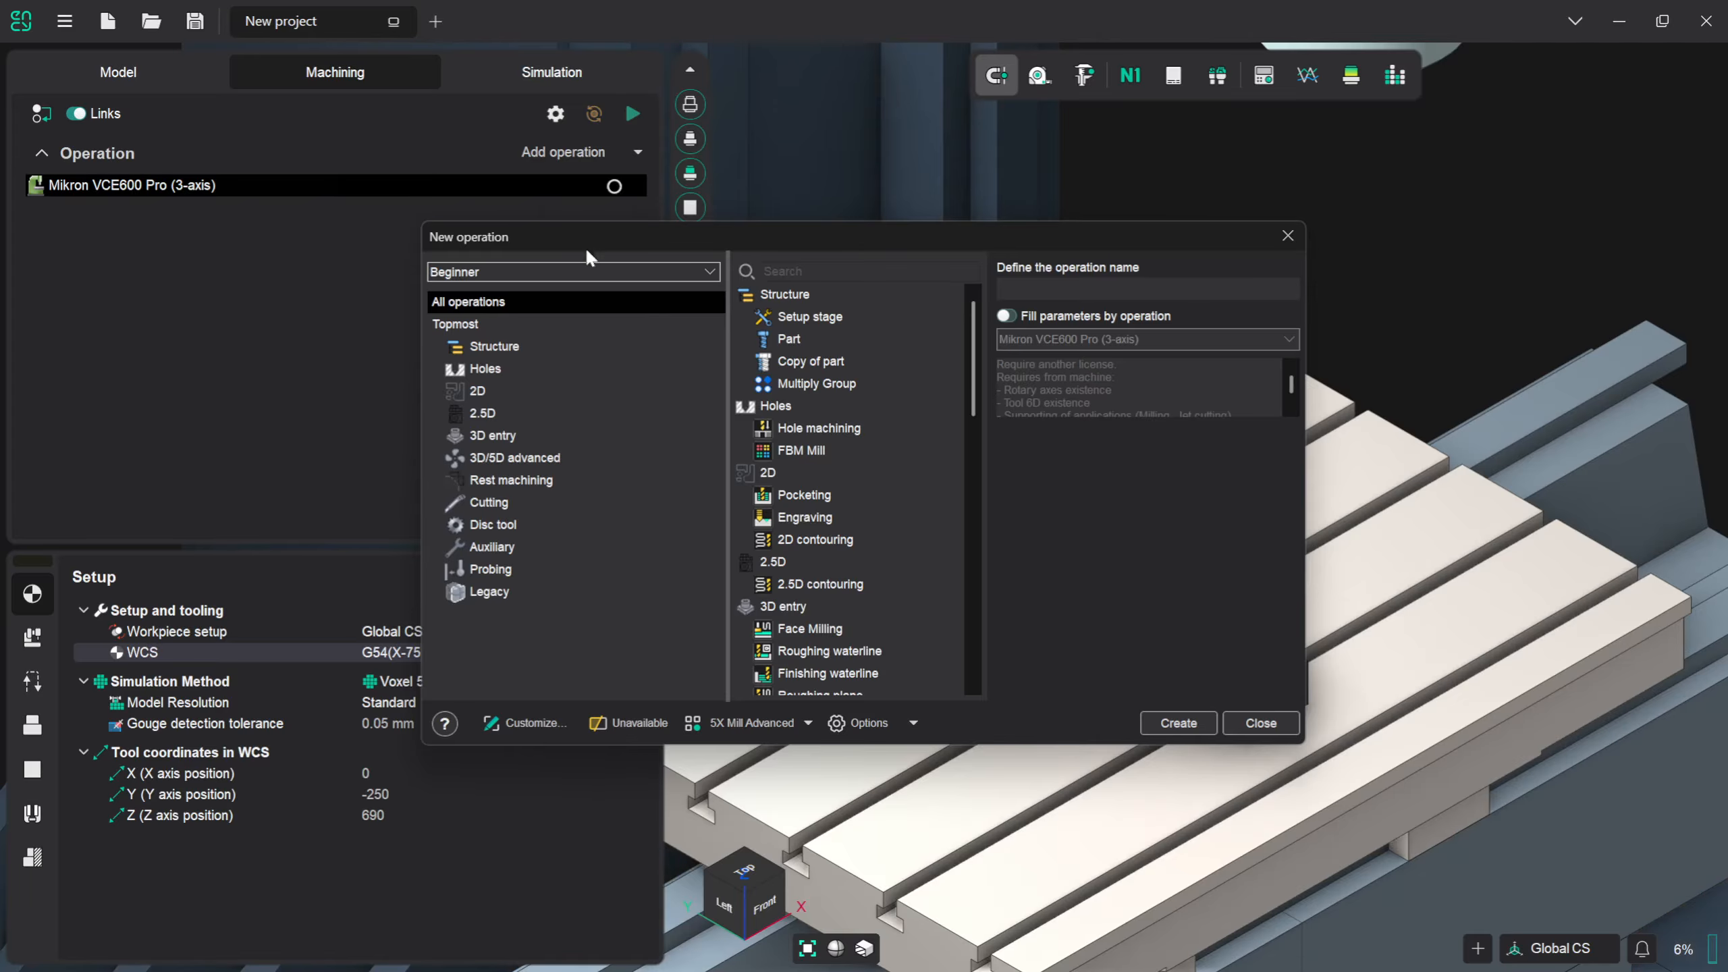
left_click(496, 436)
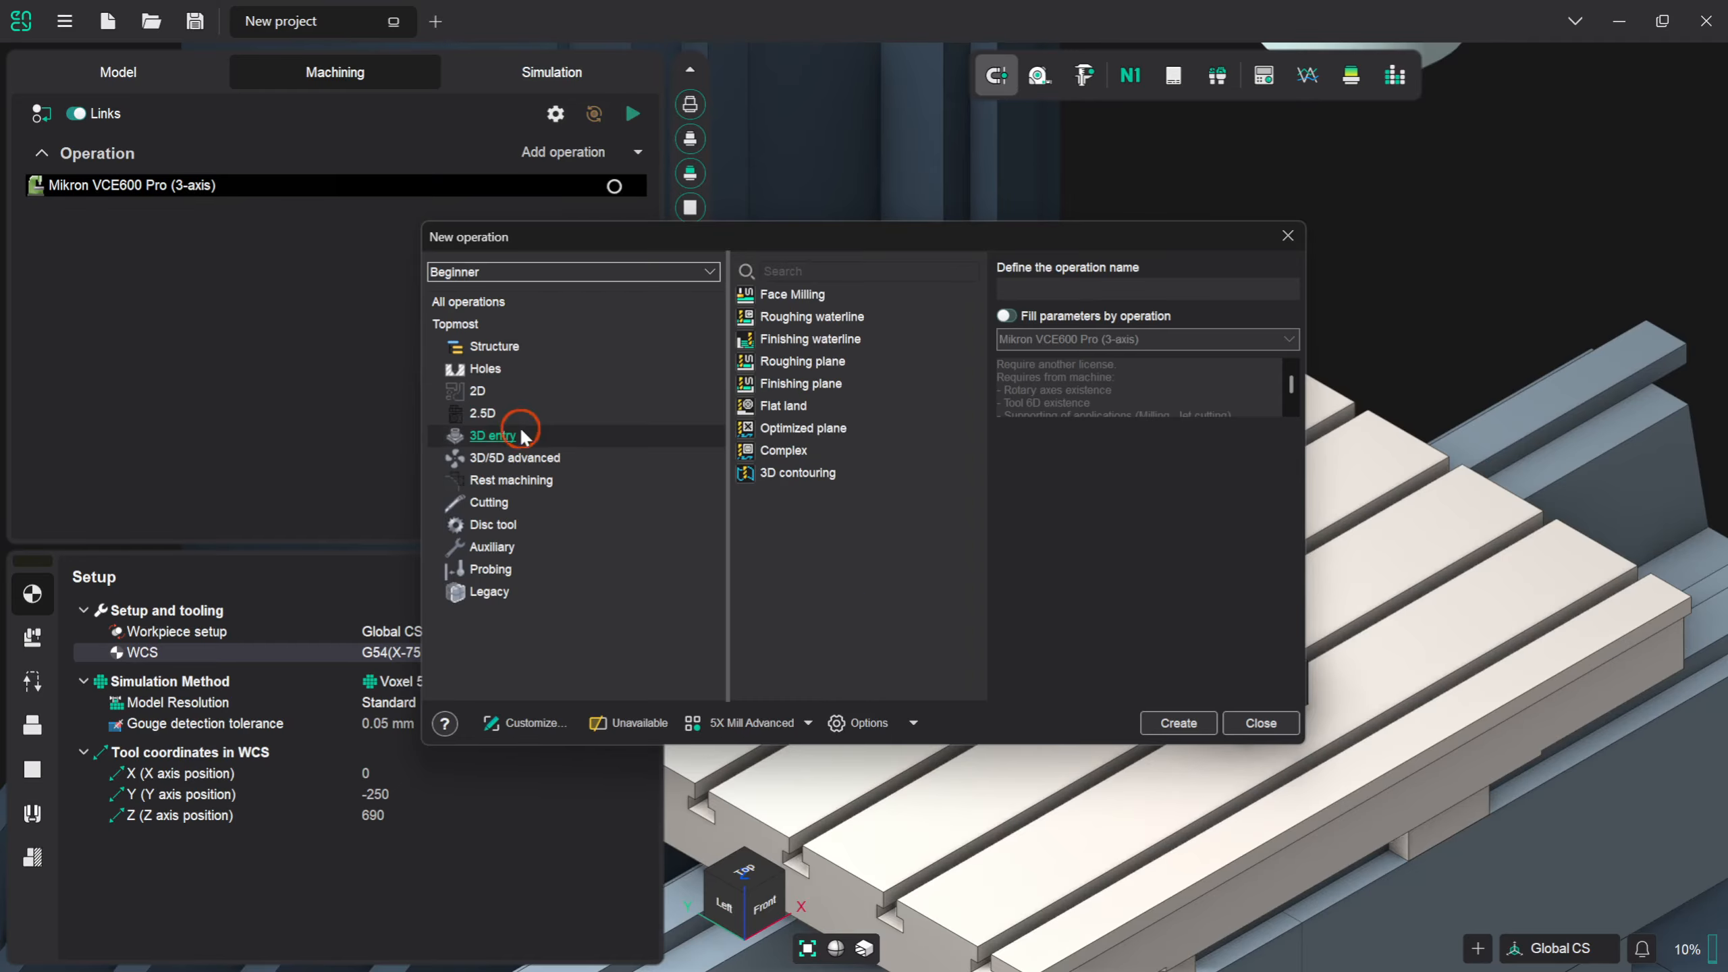
left_click(809, 296)
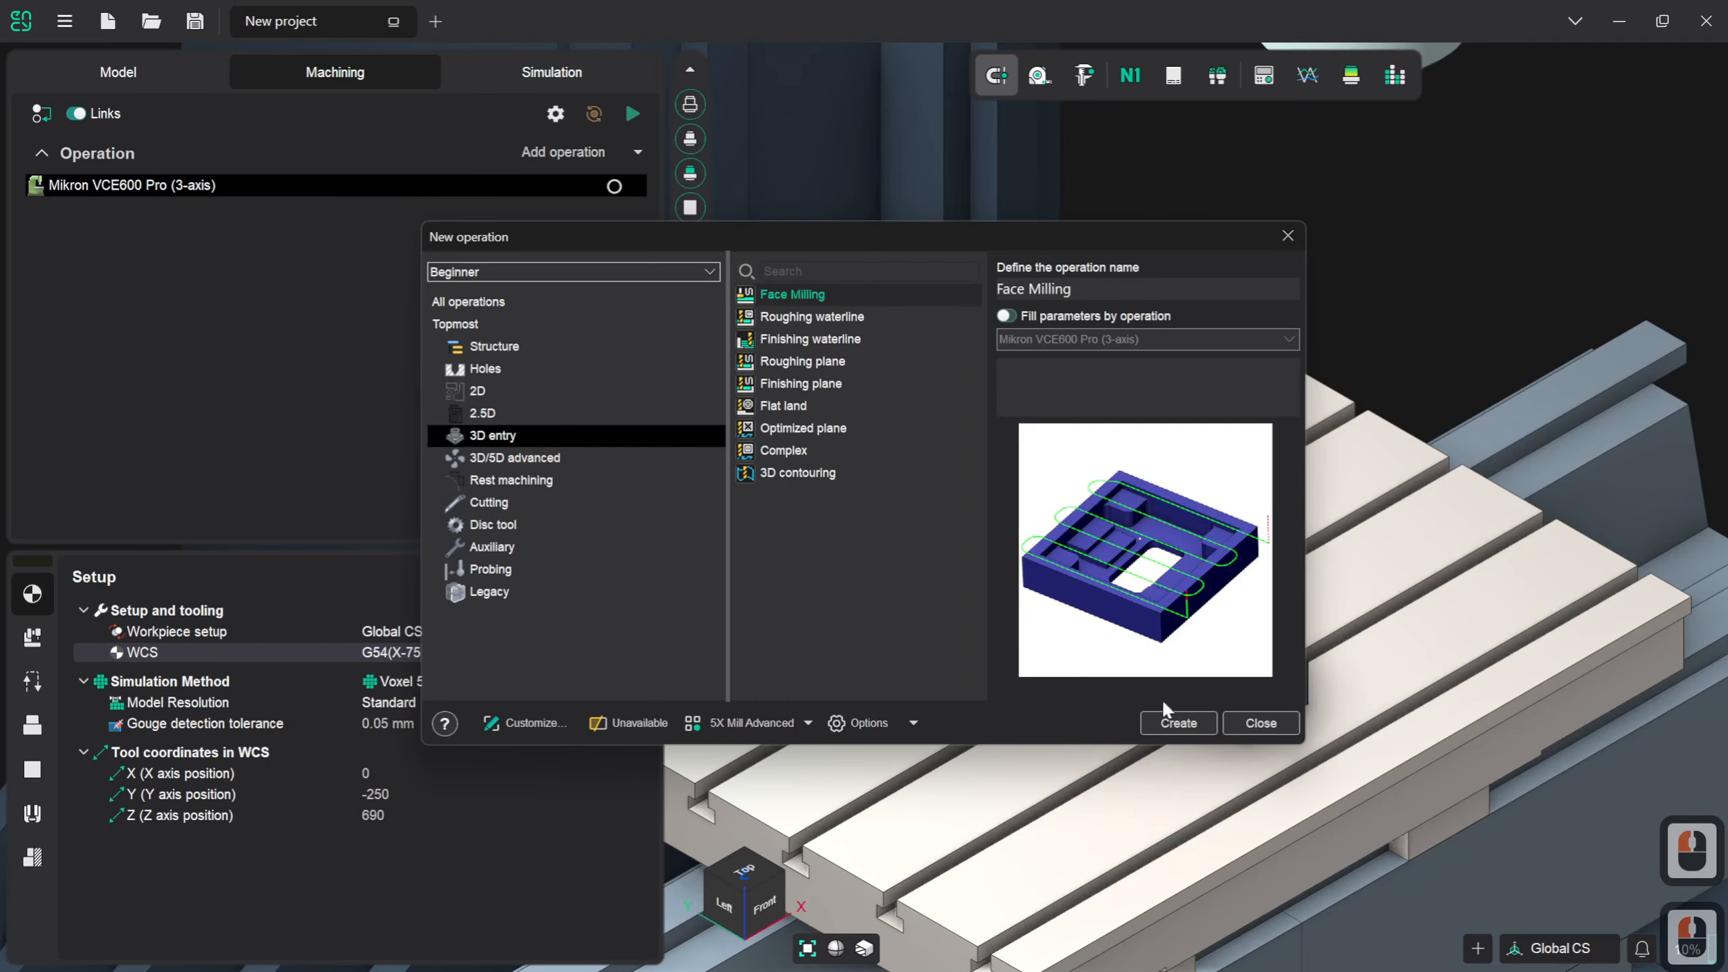
left_click(1178, 724)
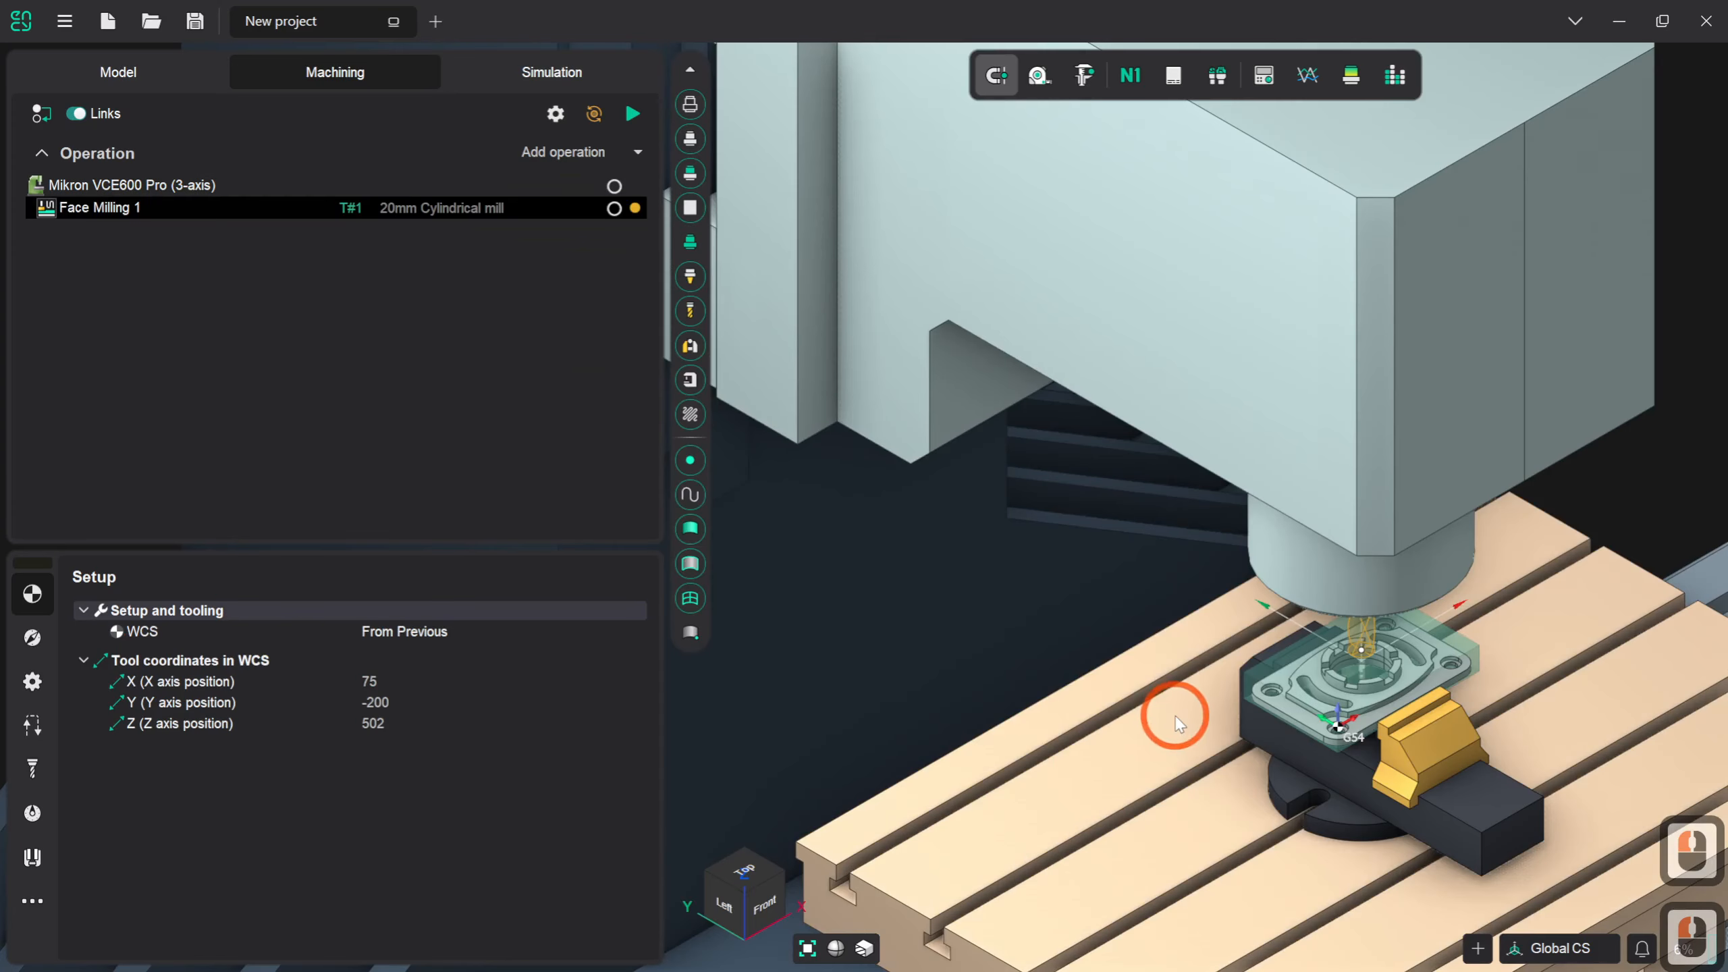
- Check the Face Milling operation's tool and strategy parameters and calculate its toolpath
left_click(1088, 549)
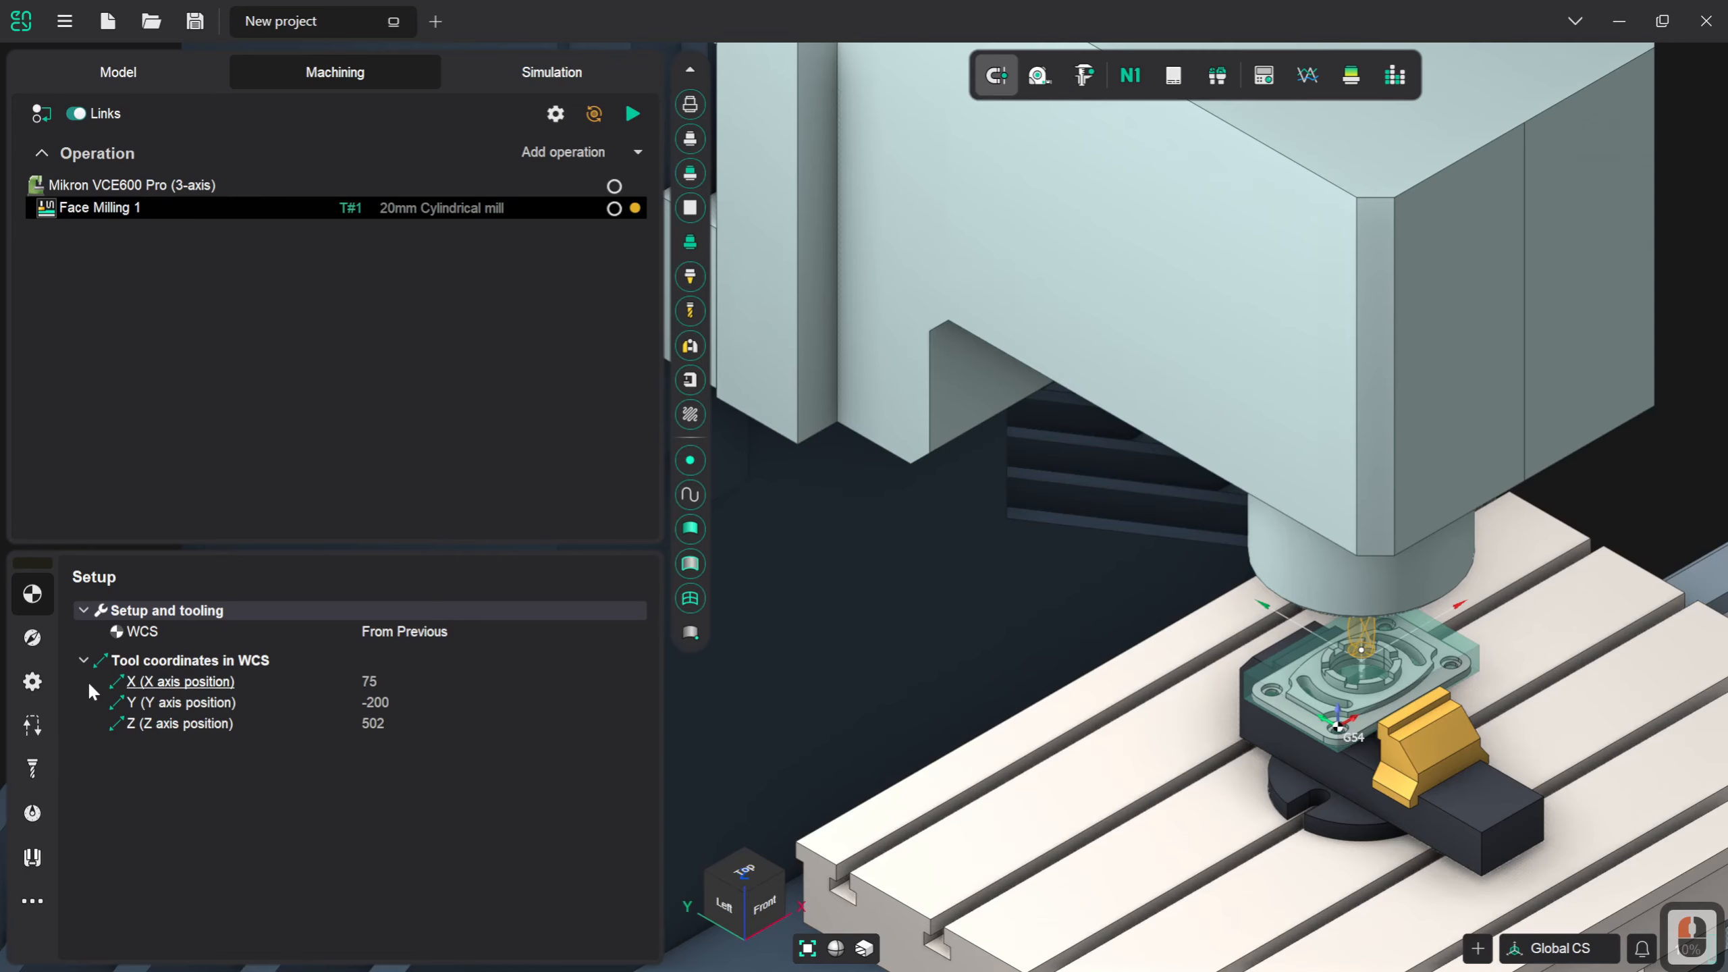
left_click(43, 769)
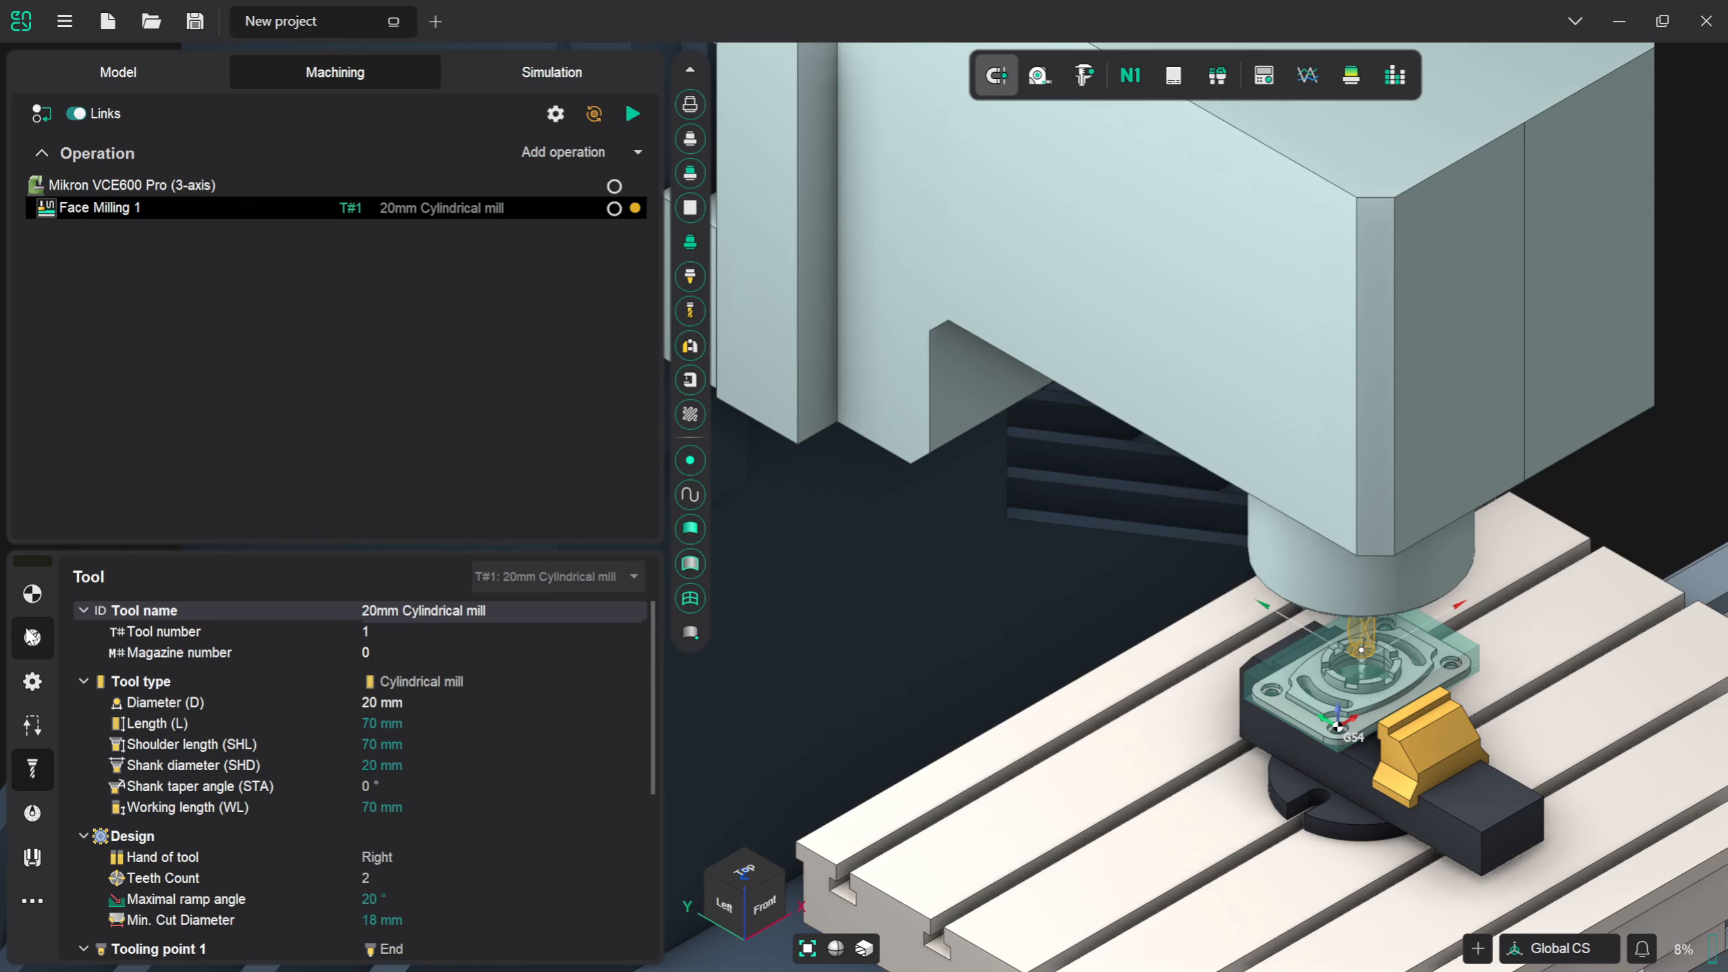
left_click(31, 635)
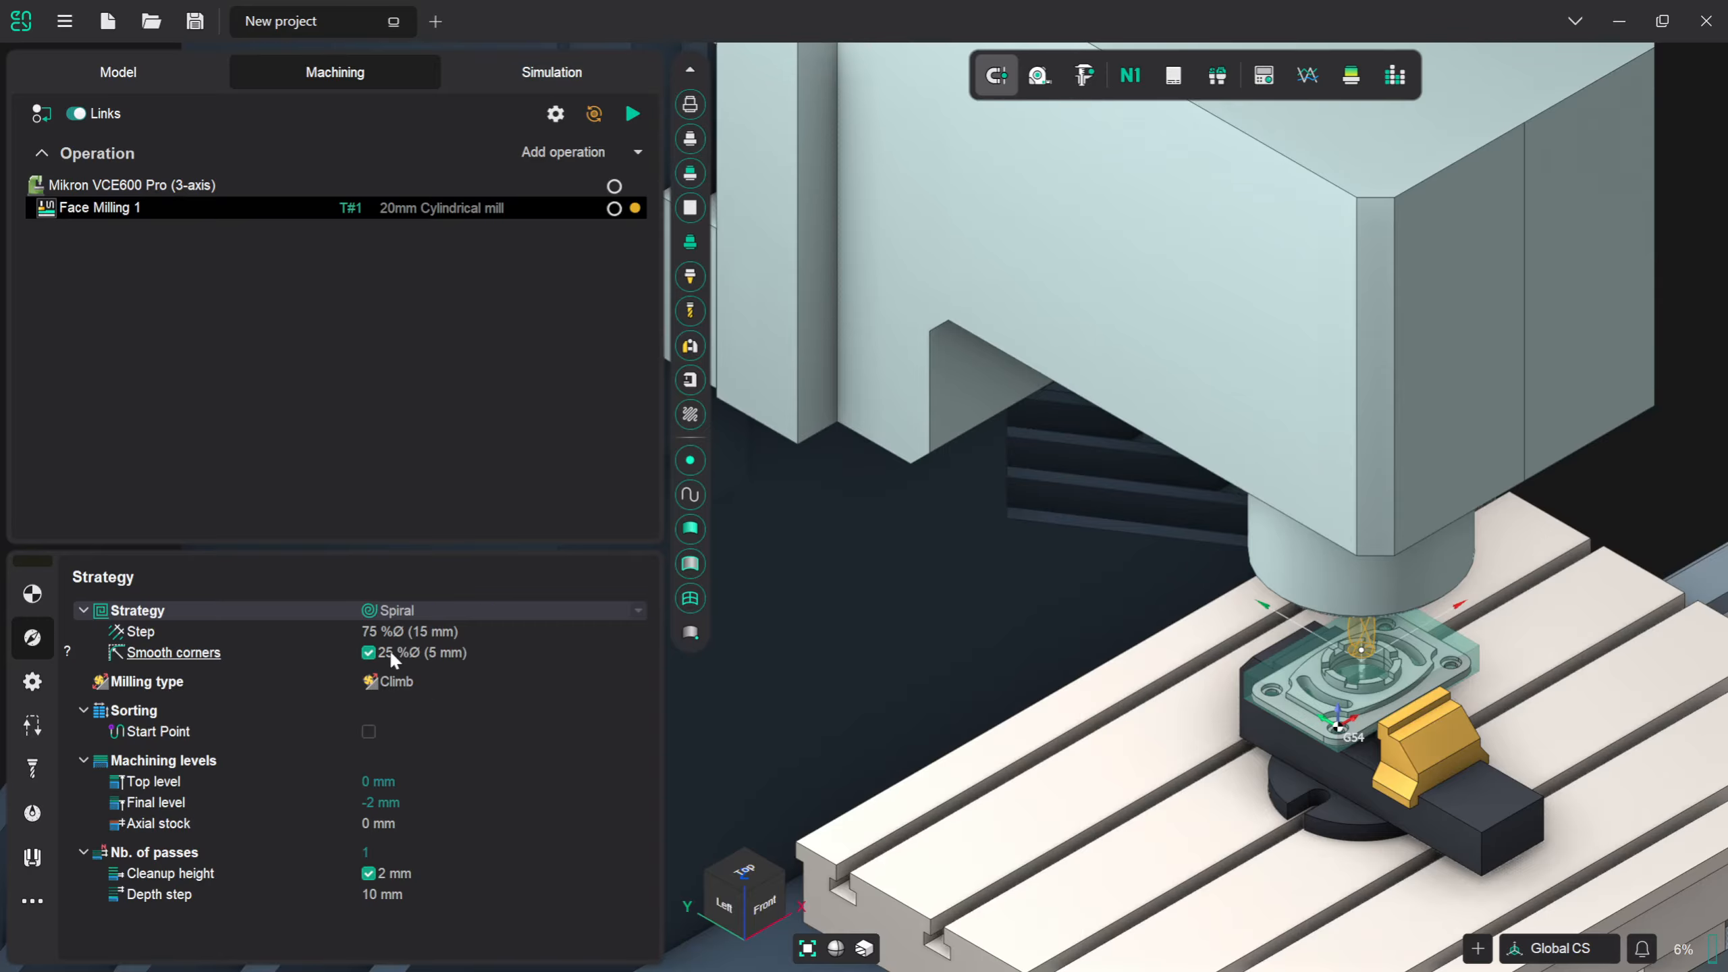
left_click(632, 114)
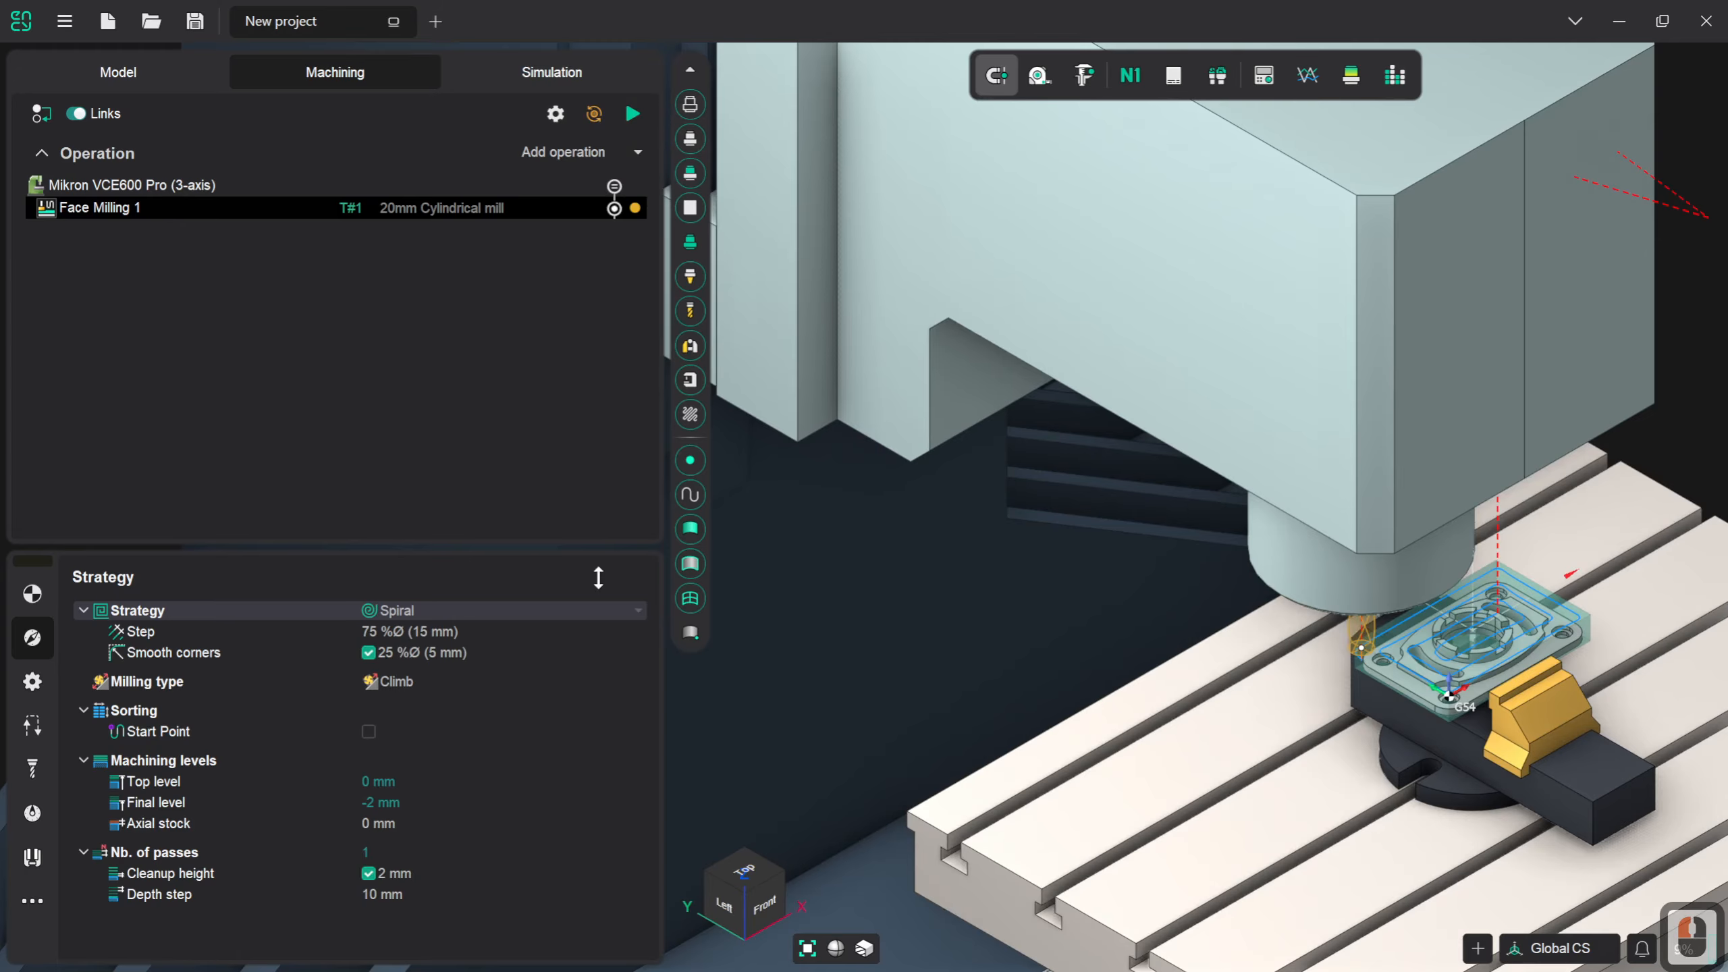
scroll(822, 653, "down", 2)
scroll(1385, 684, "up", 1)
scroll(1385, 684, "up", 3)
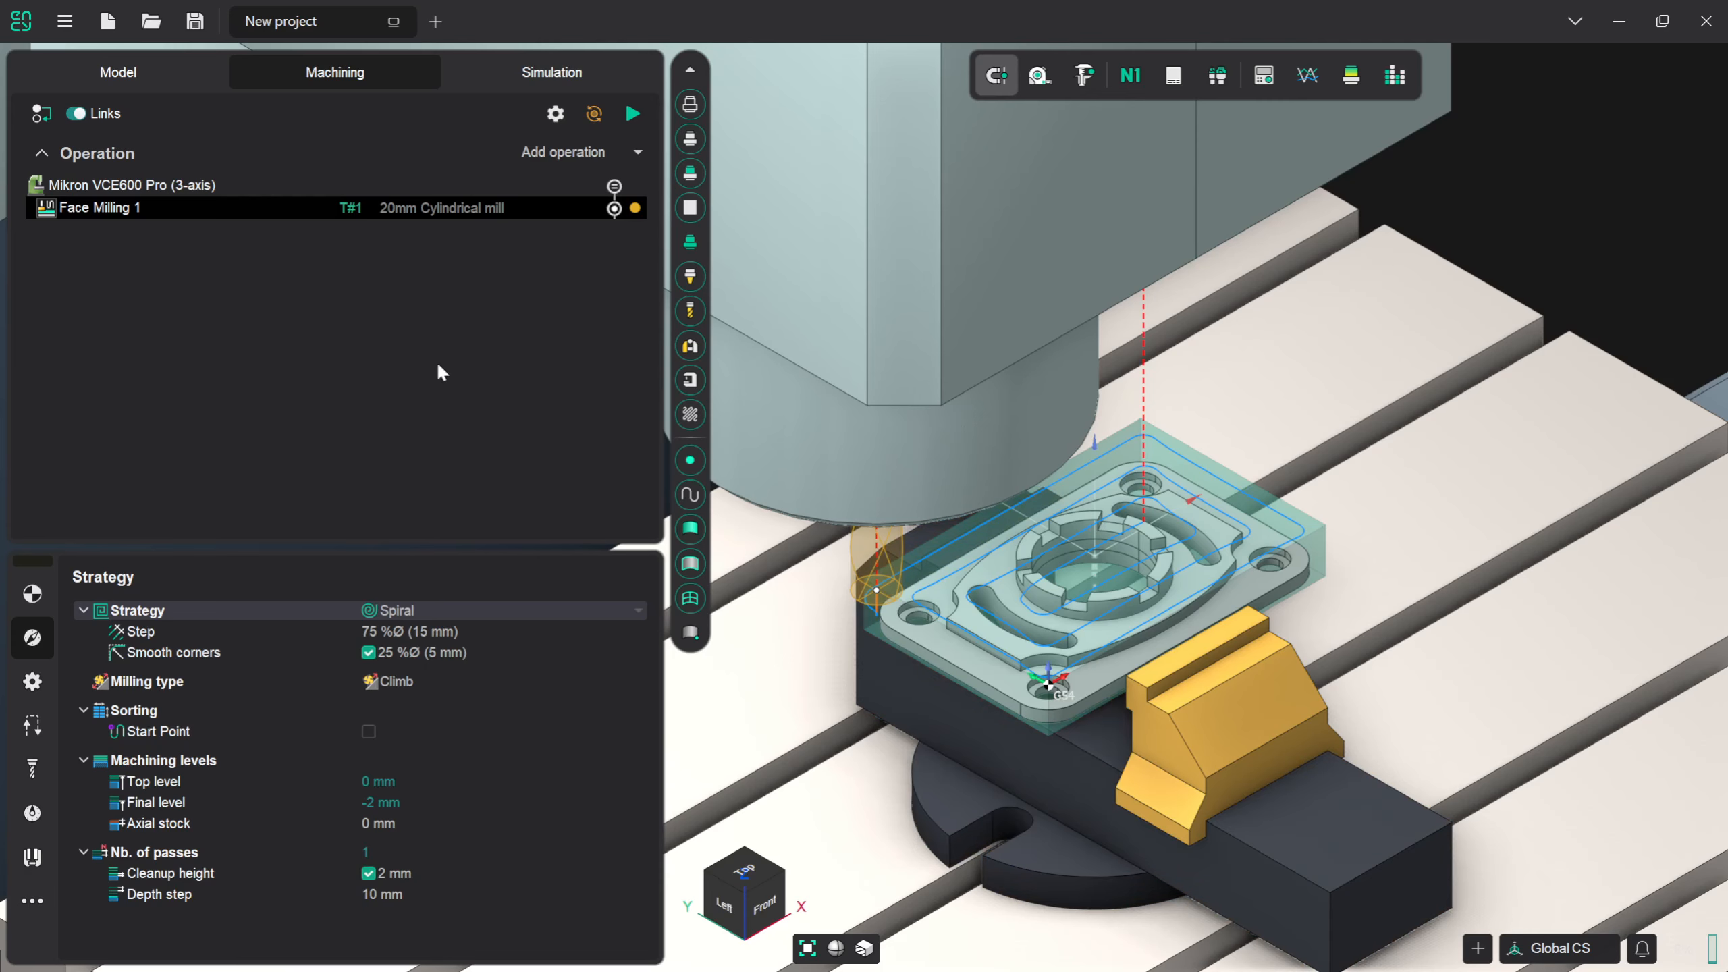
- Run the machining simulation of the Face Milling operation at a reduced movement speed
left_click(584, 76)
scroll(1197, 595, "down", 2)
scroll(1198, 595, "down", 1)
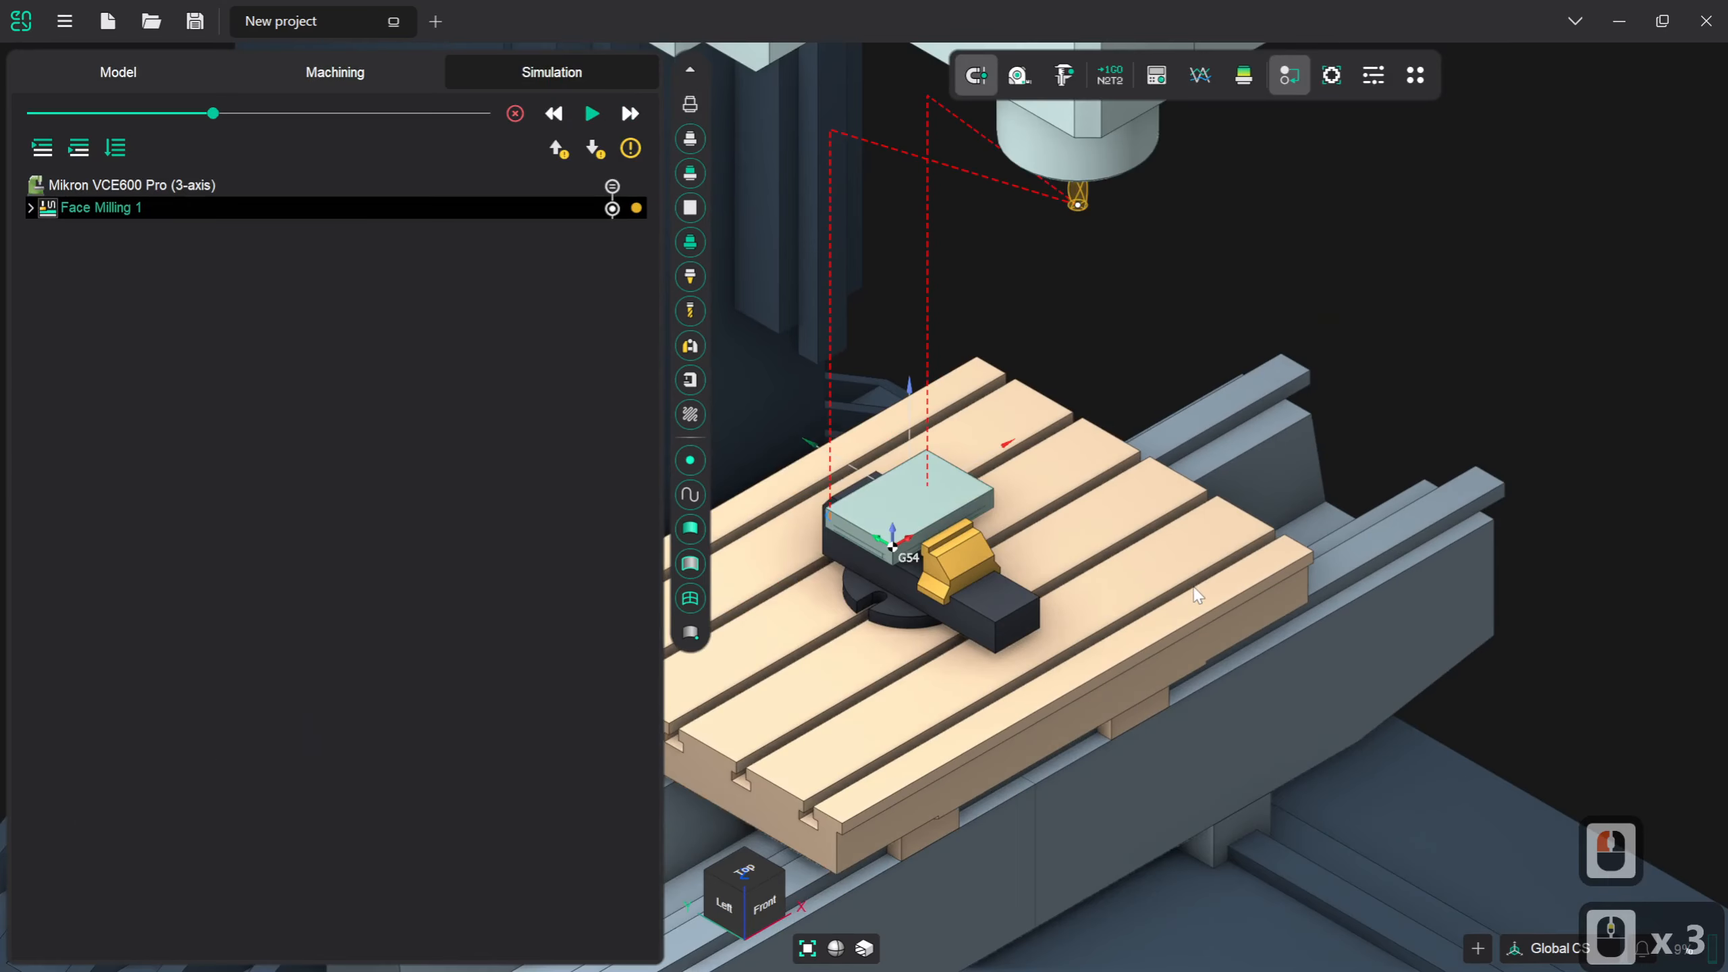
scroll(966, 509, "up", 1)
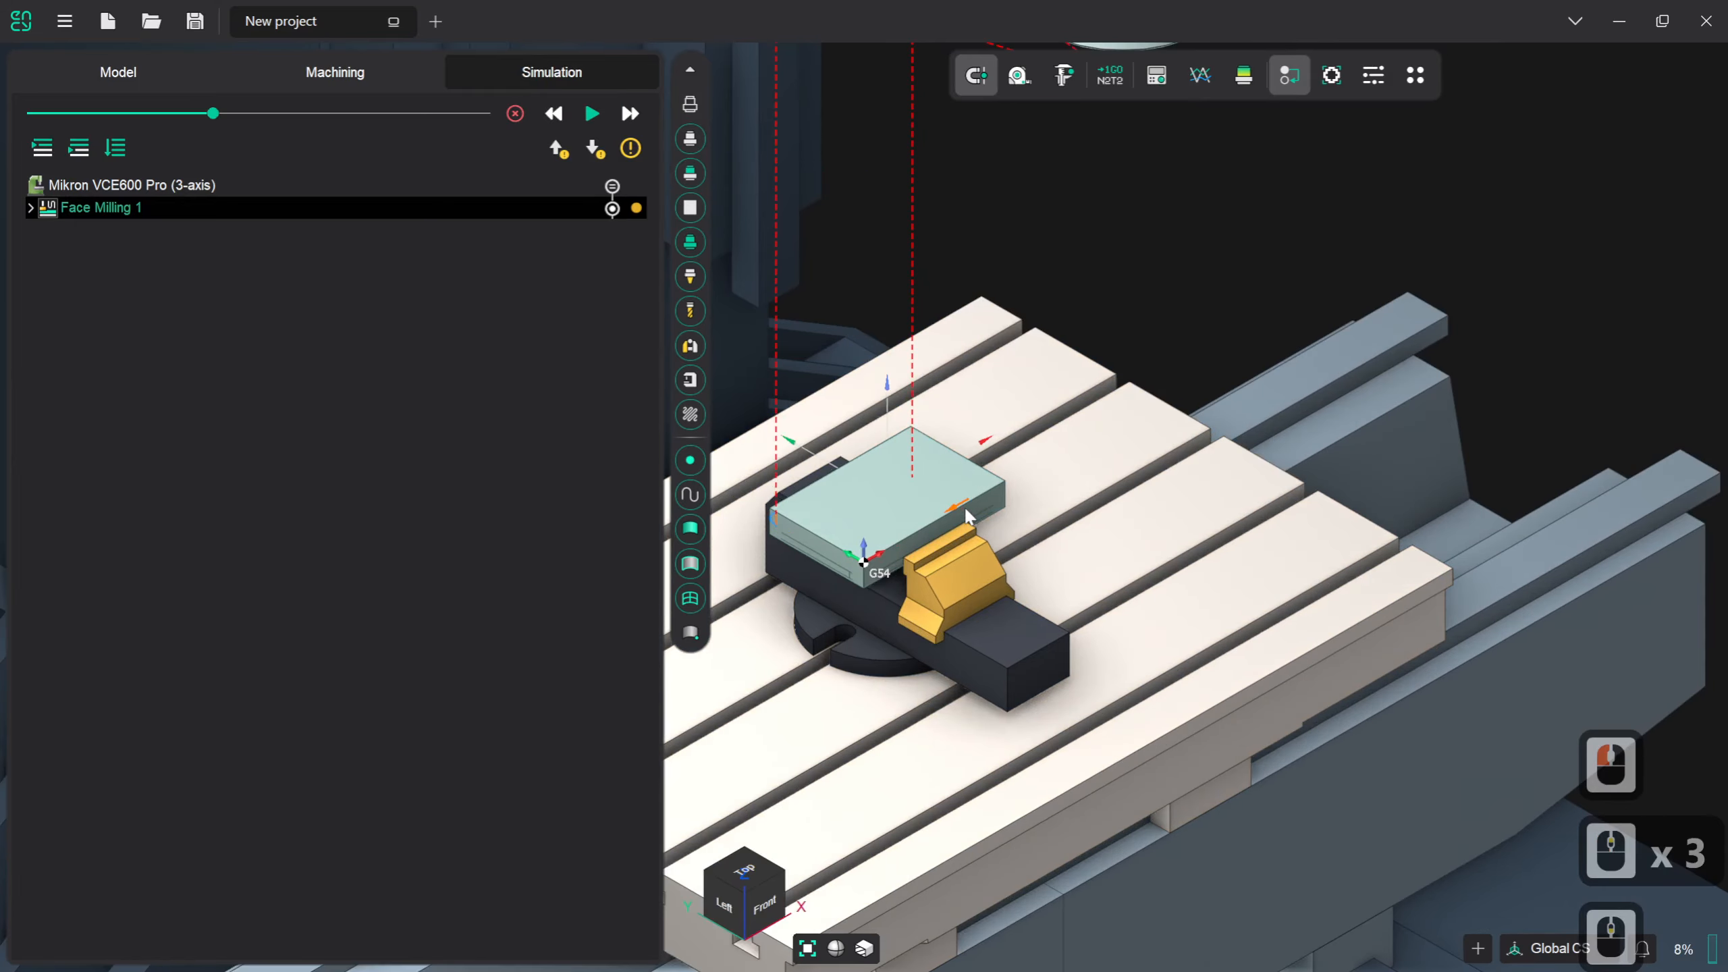
scroll(966, 509, "down", 1)
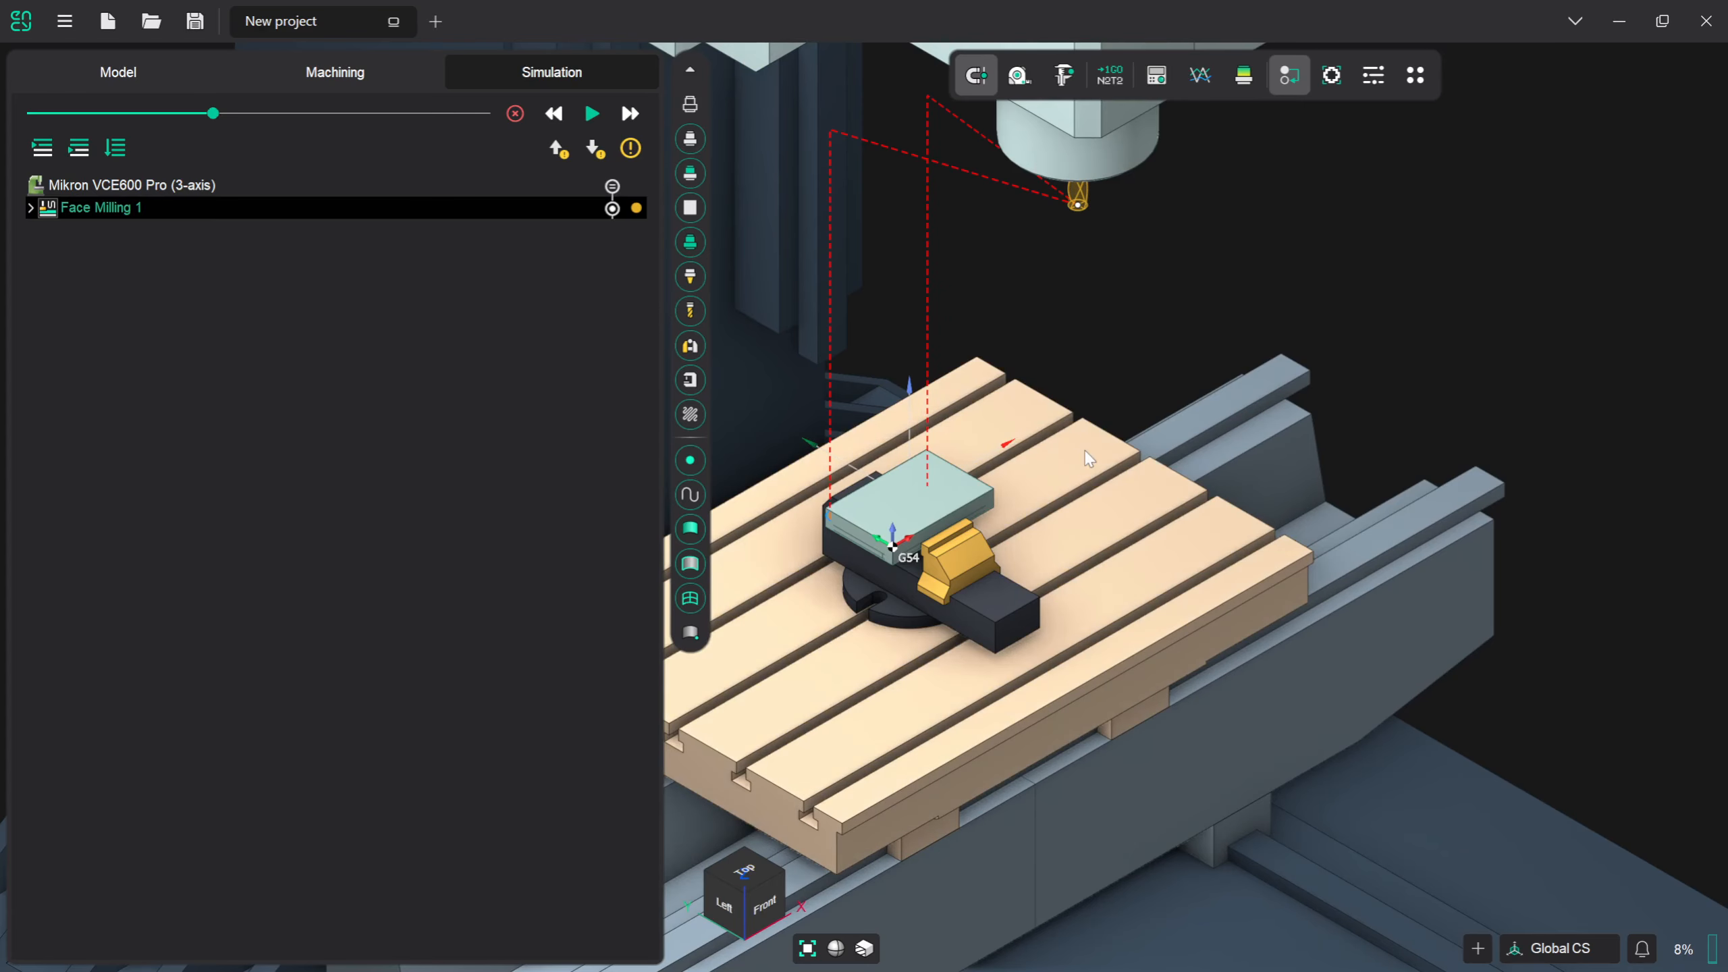
scroll(1067, 521, "up", 2)
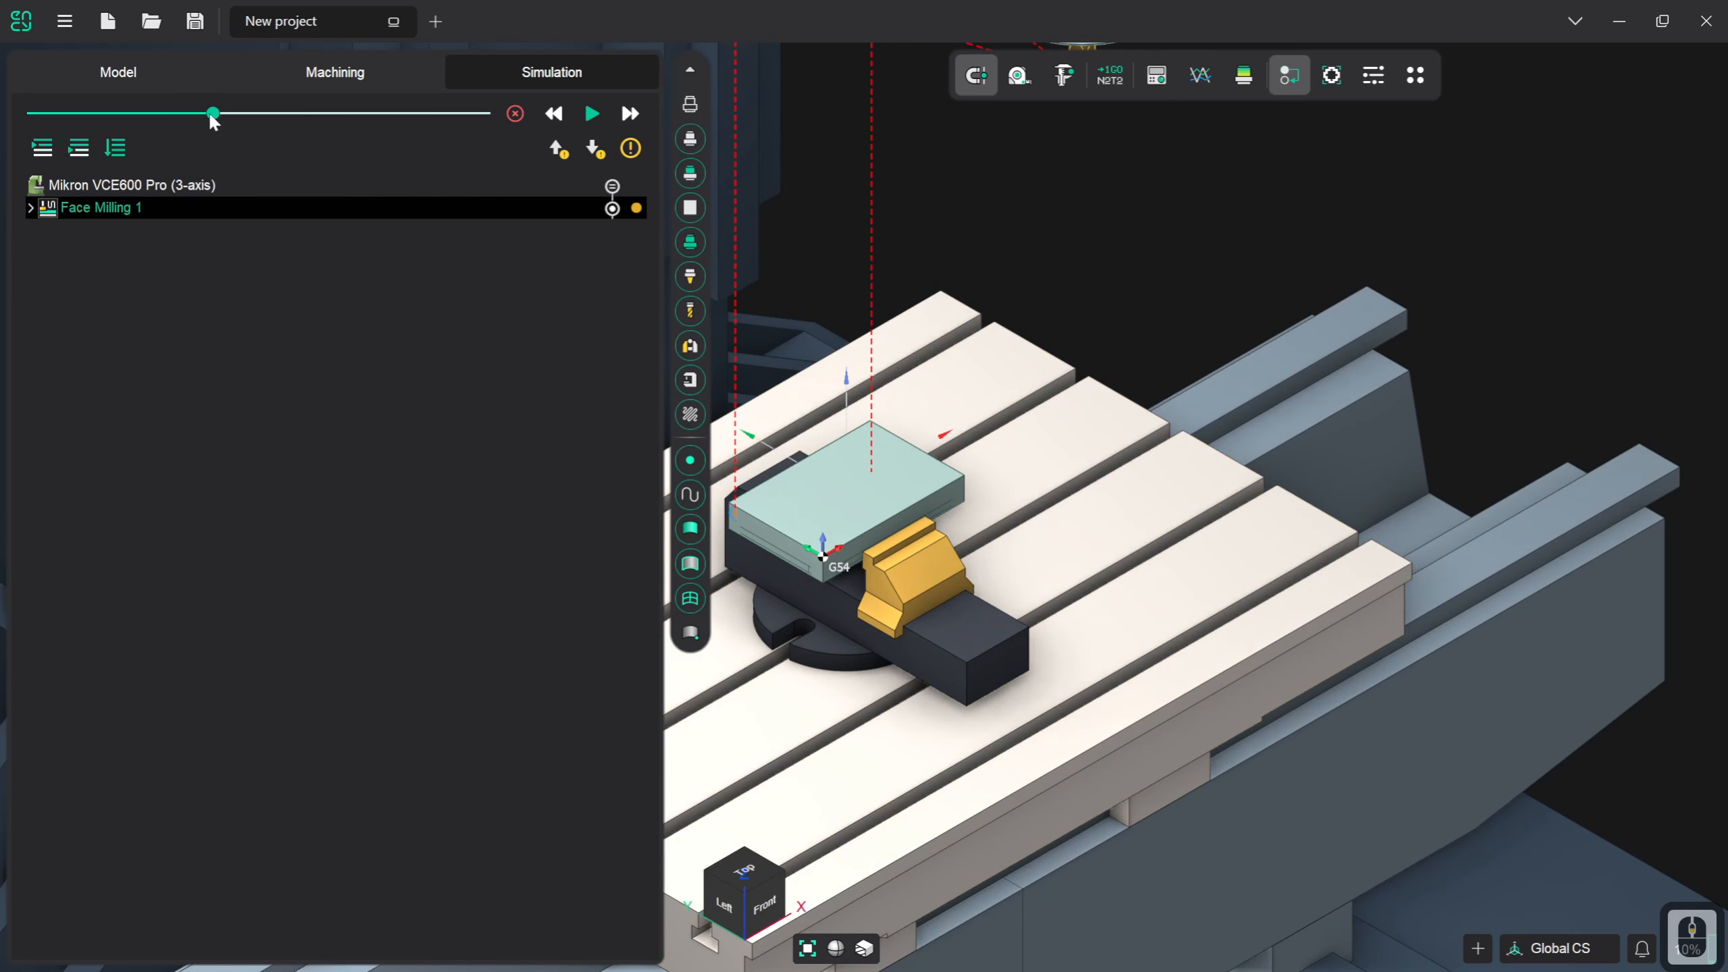
left_click_drag(213, 113, 167, 113)
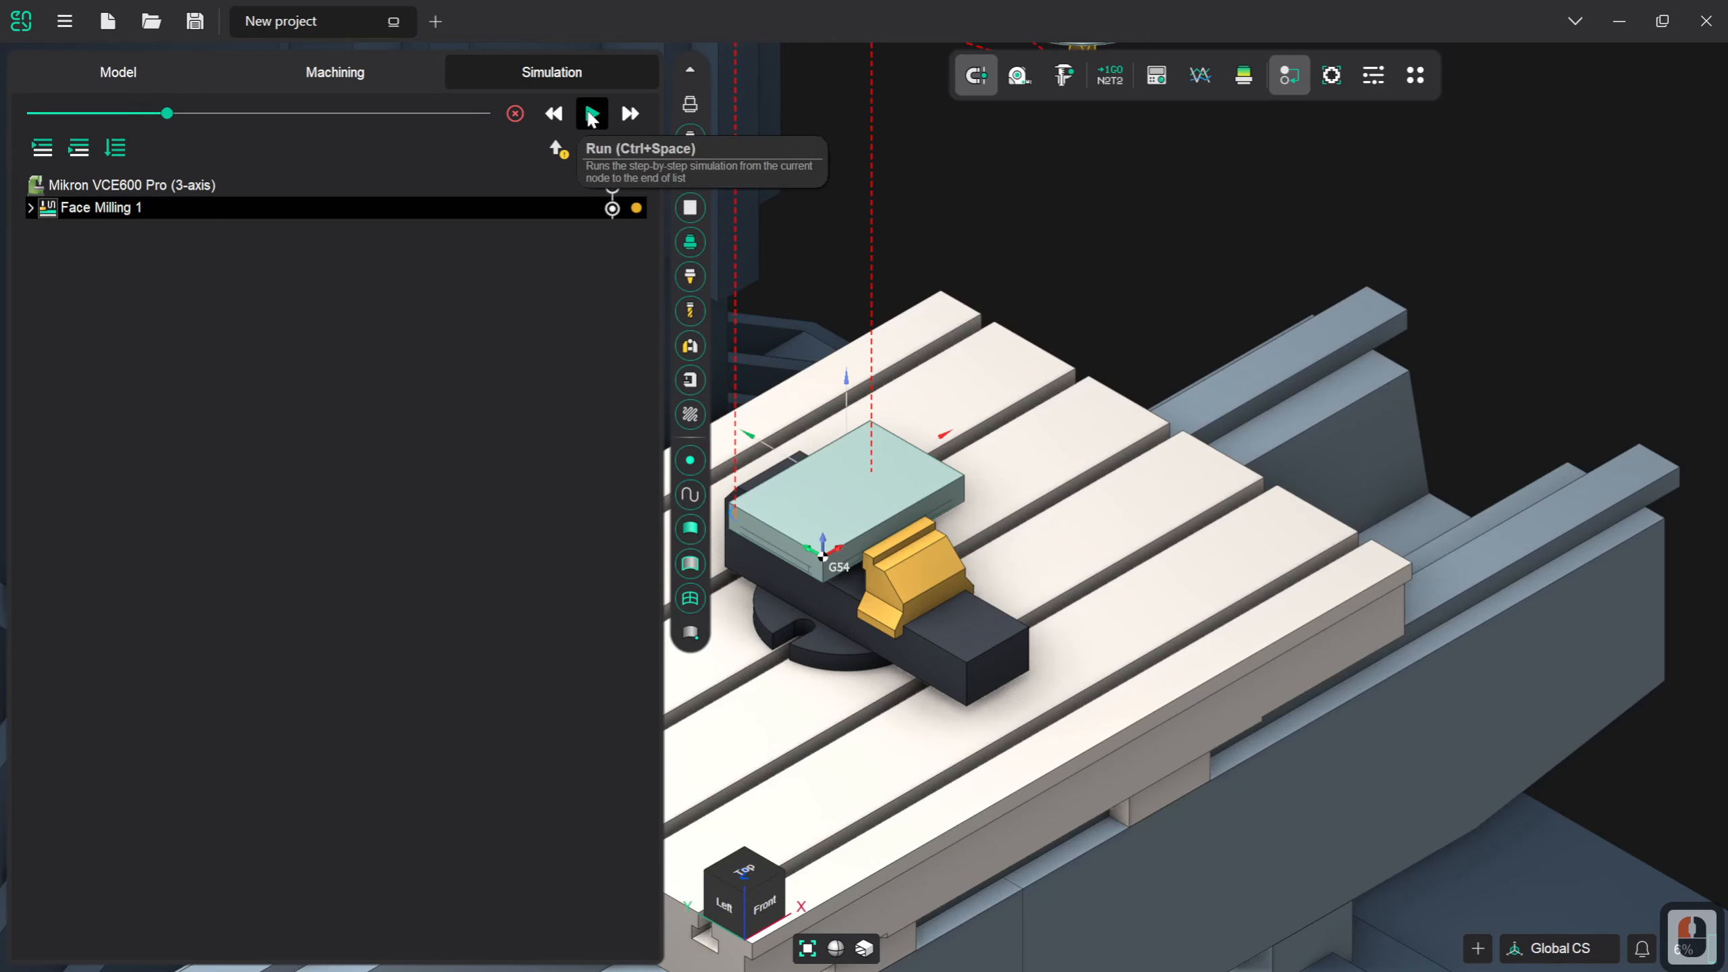
left_click(591, 114)
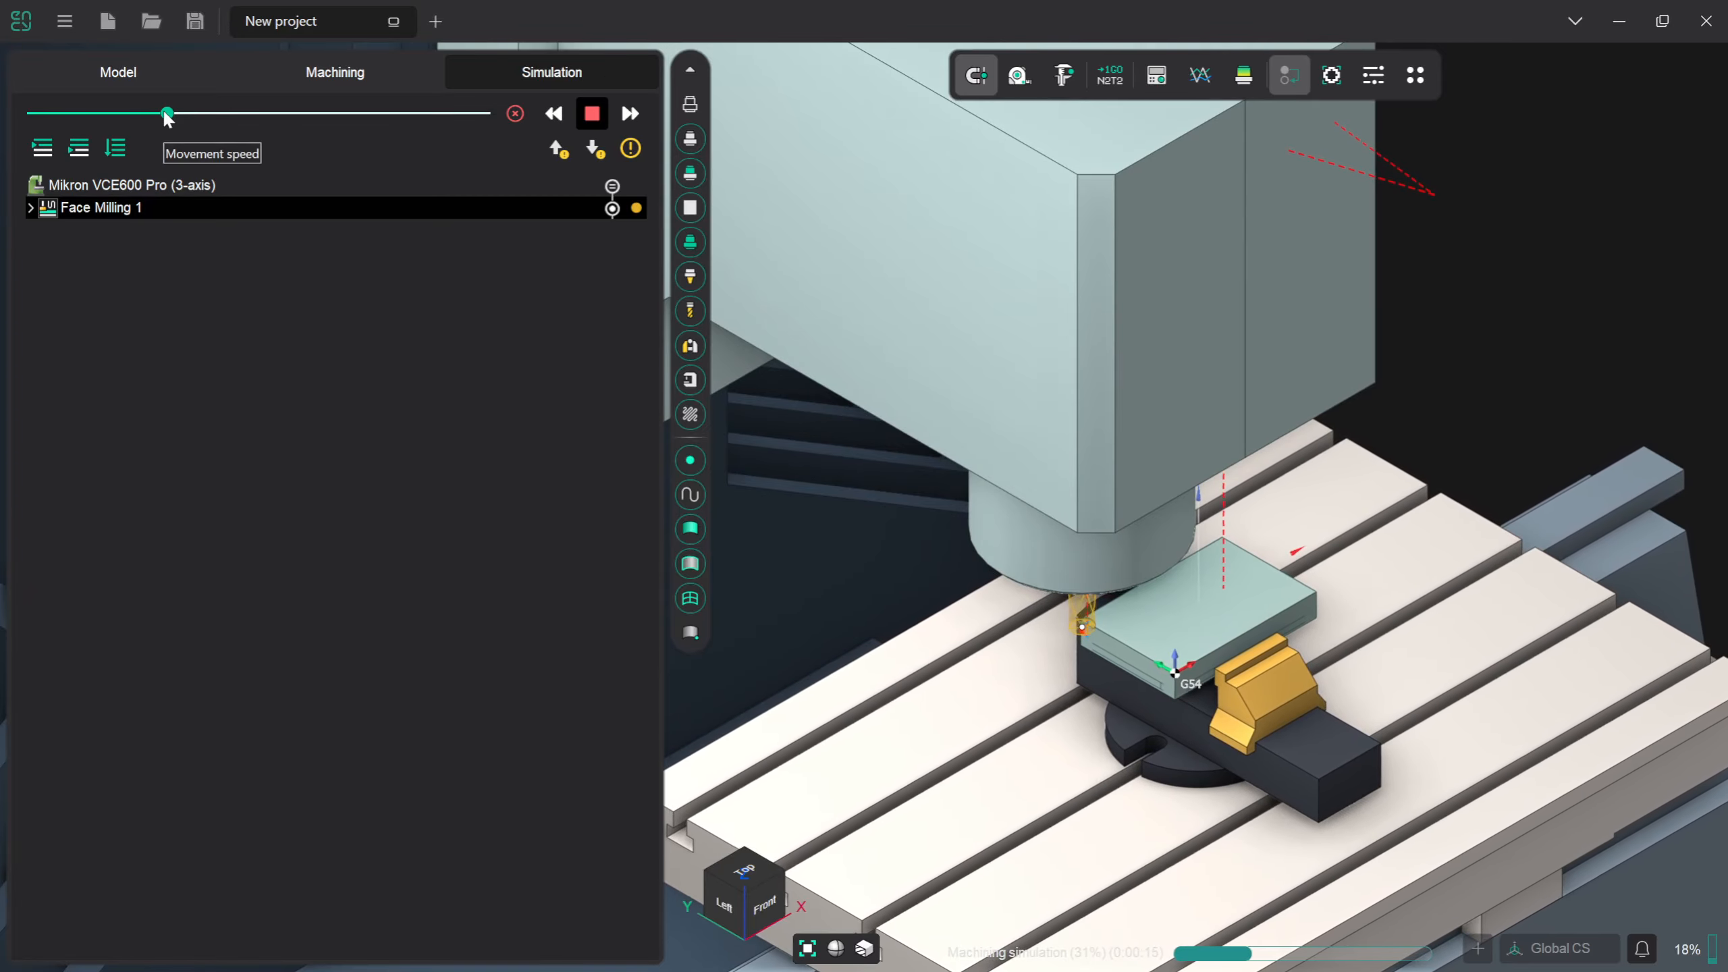
- Raise the movement speed of the running simulation and inspect the milled top face of the workpiece
left_click_drag(166, 114, 359, 115)
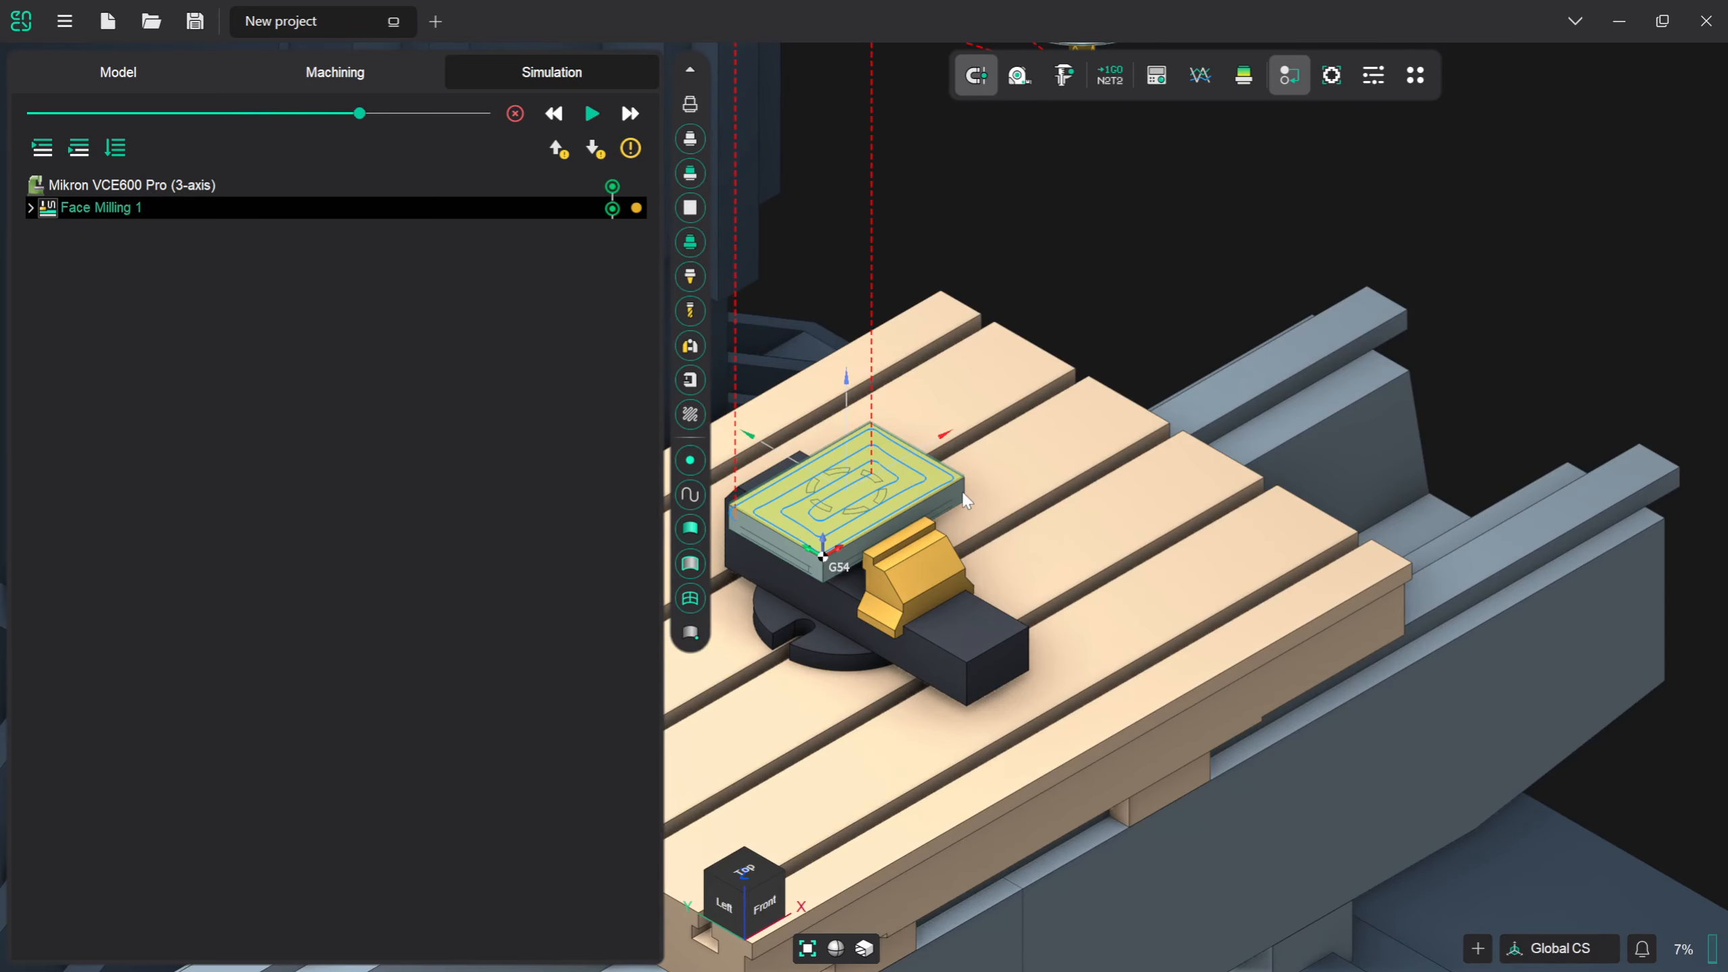
scroll(961, 492, "up", 2)
scroll(935, 488, "down", 3)
scroll(1001, 497, "down", 3)
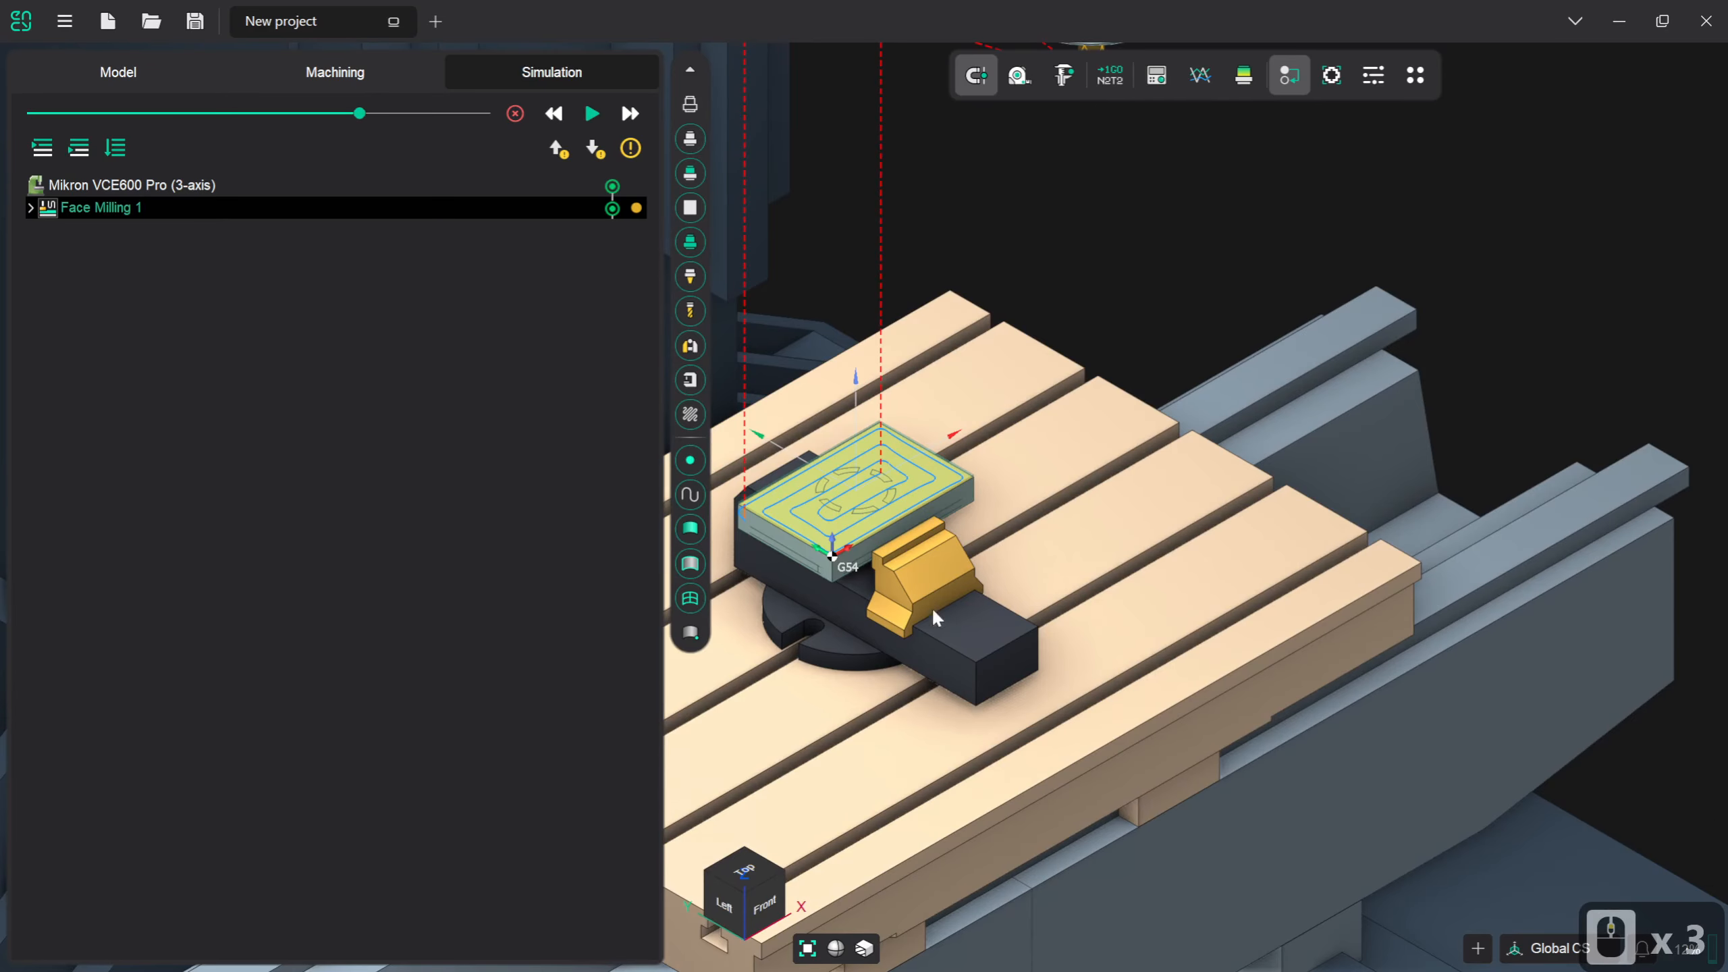
- Return to the machining setup and add a Roughing waterline operation from the 3D entry group
left_click(415, 76)
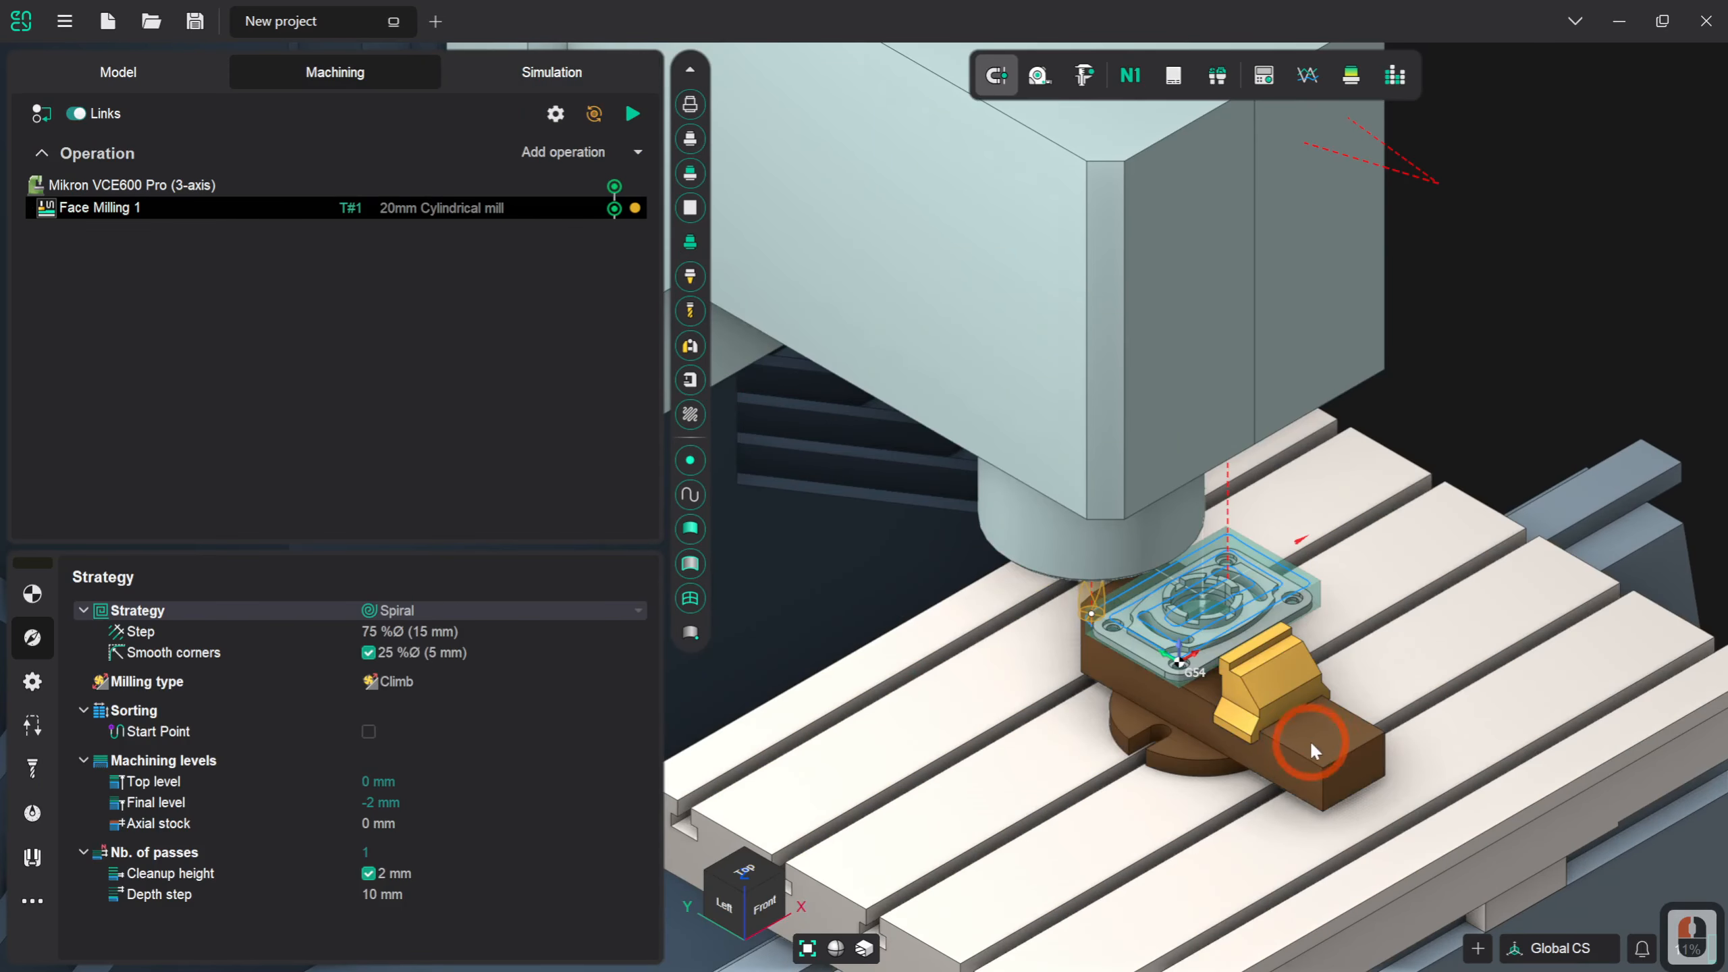
scroll(1270, 634, "up", 2)
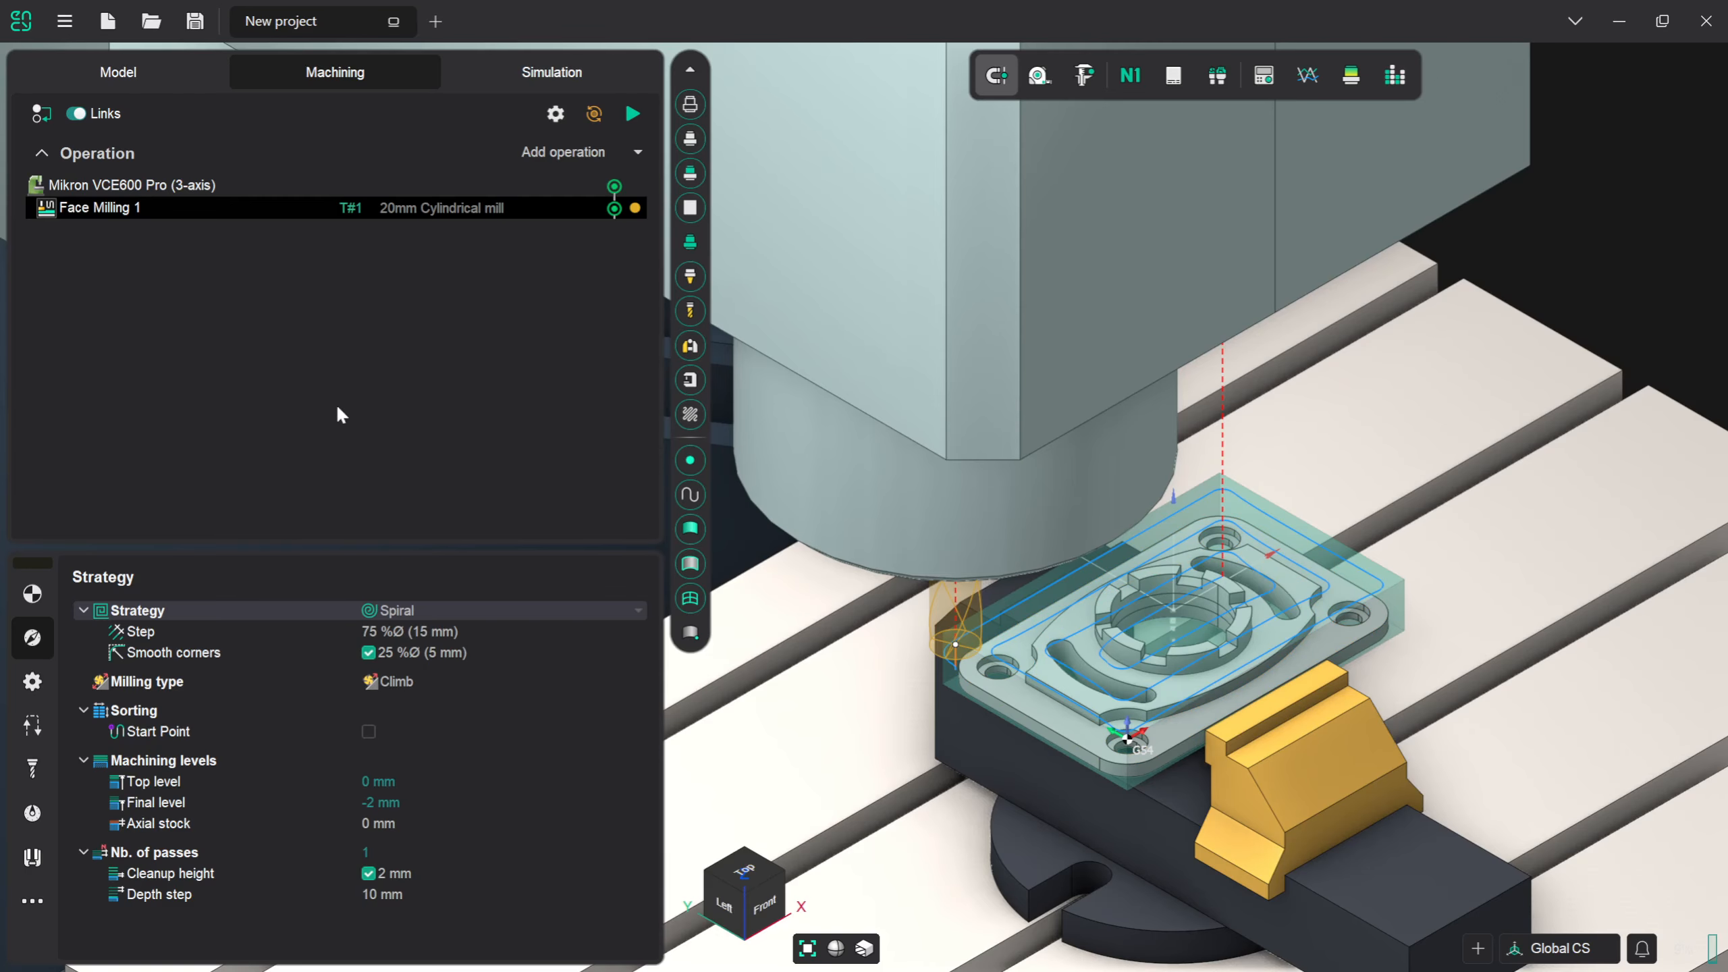
left_click(543, 152)
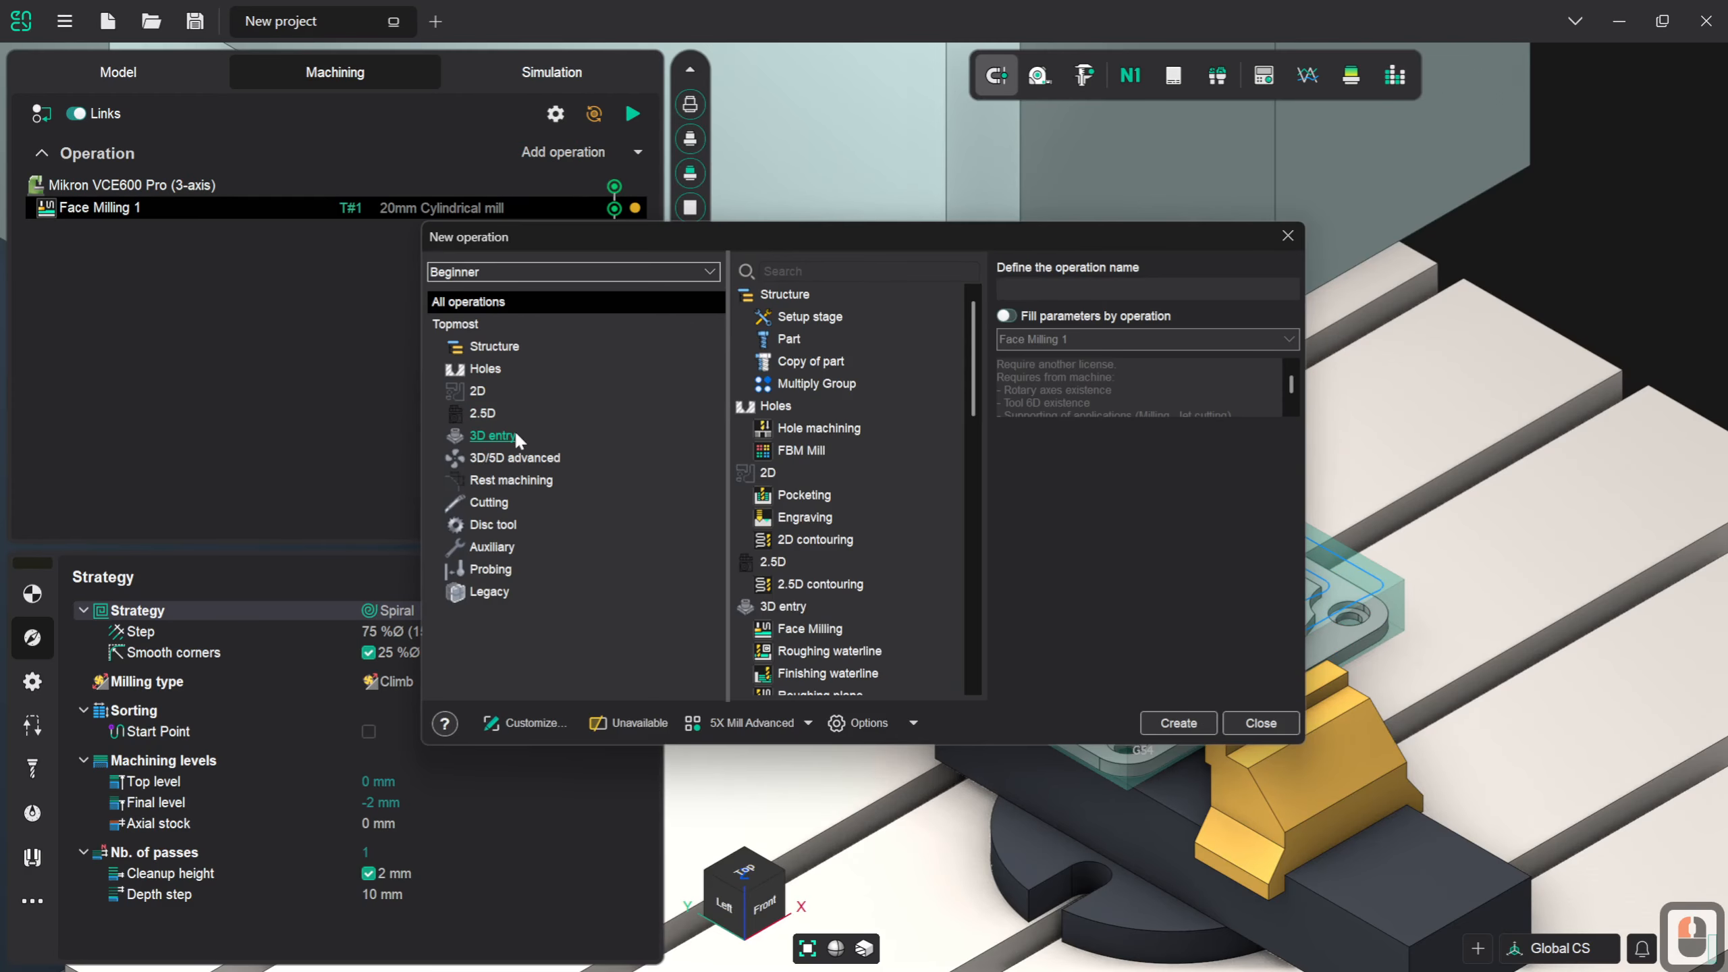
left_click(515, 436)
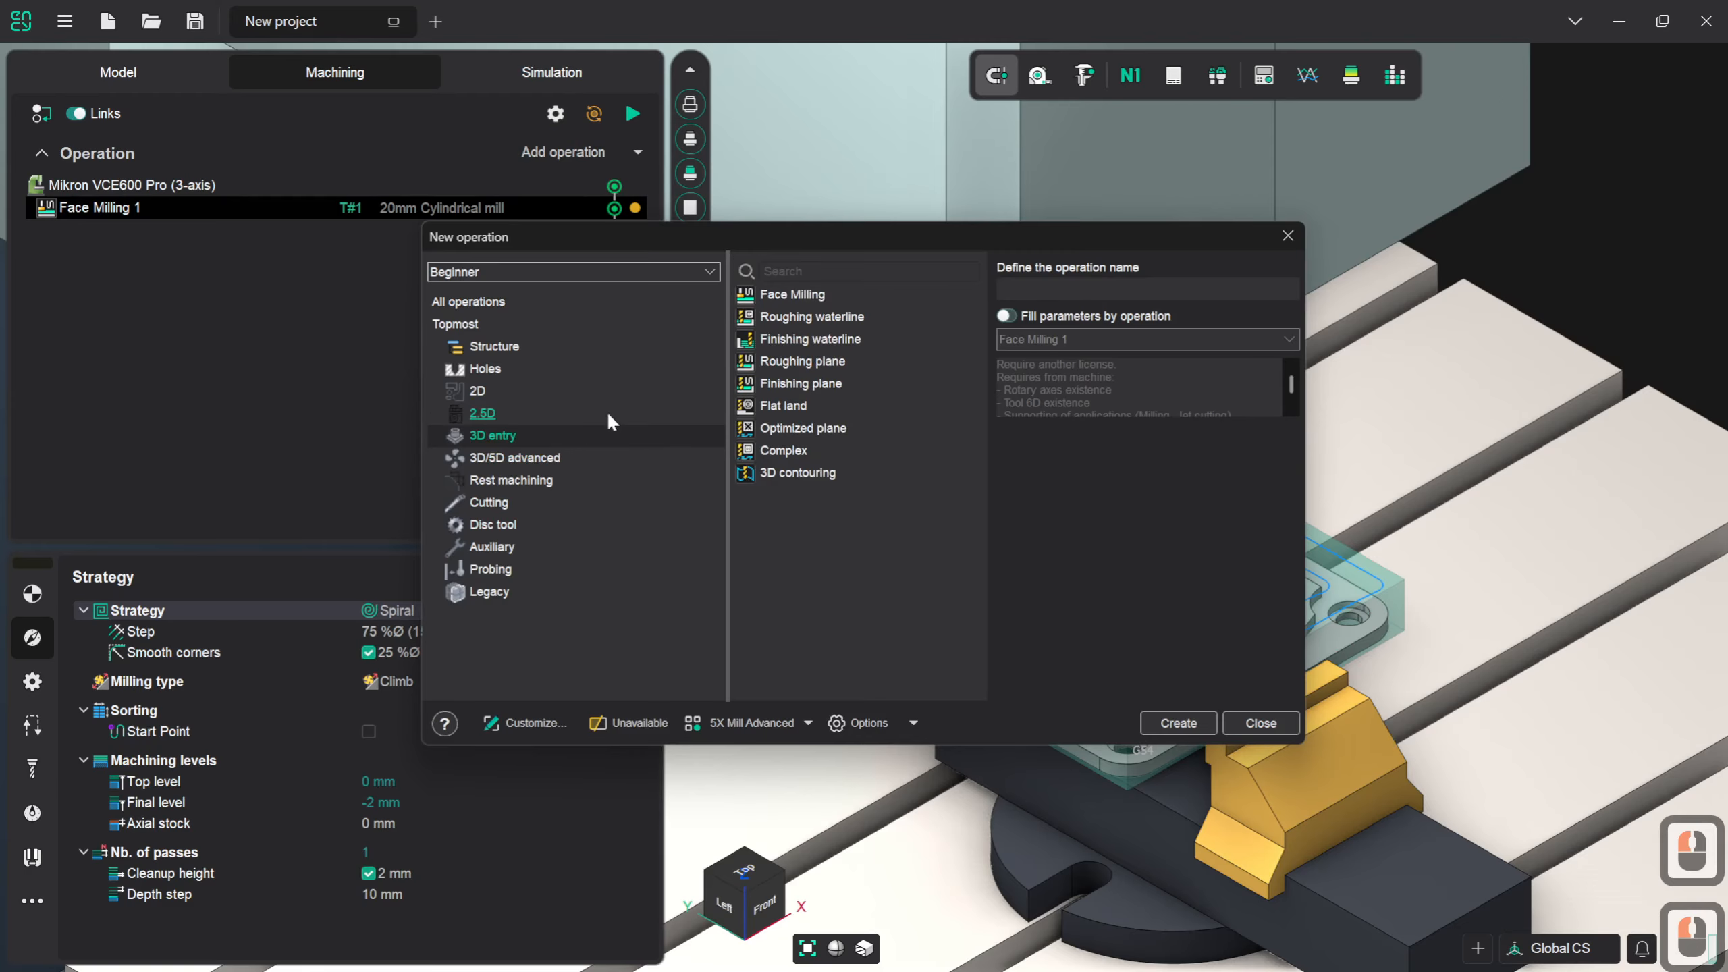
left_click(872, 323)
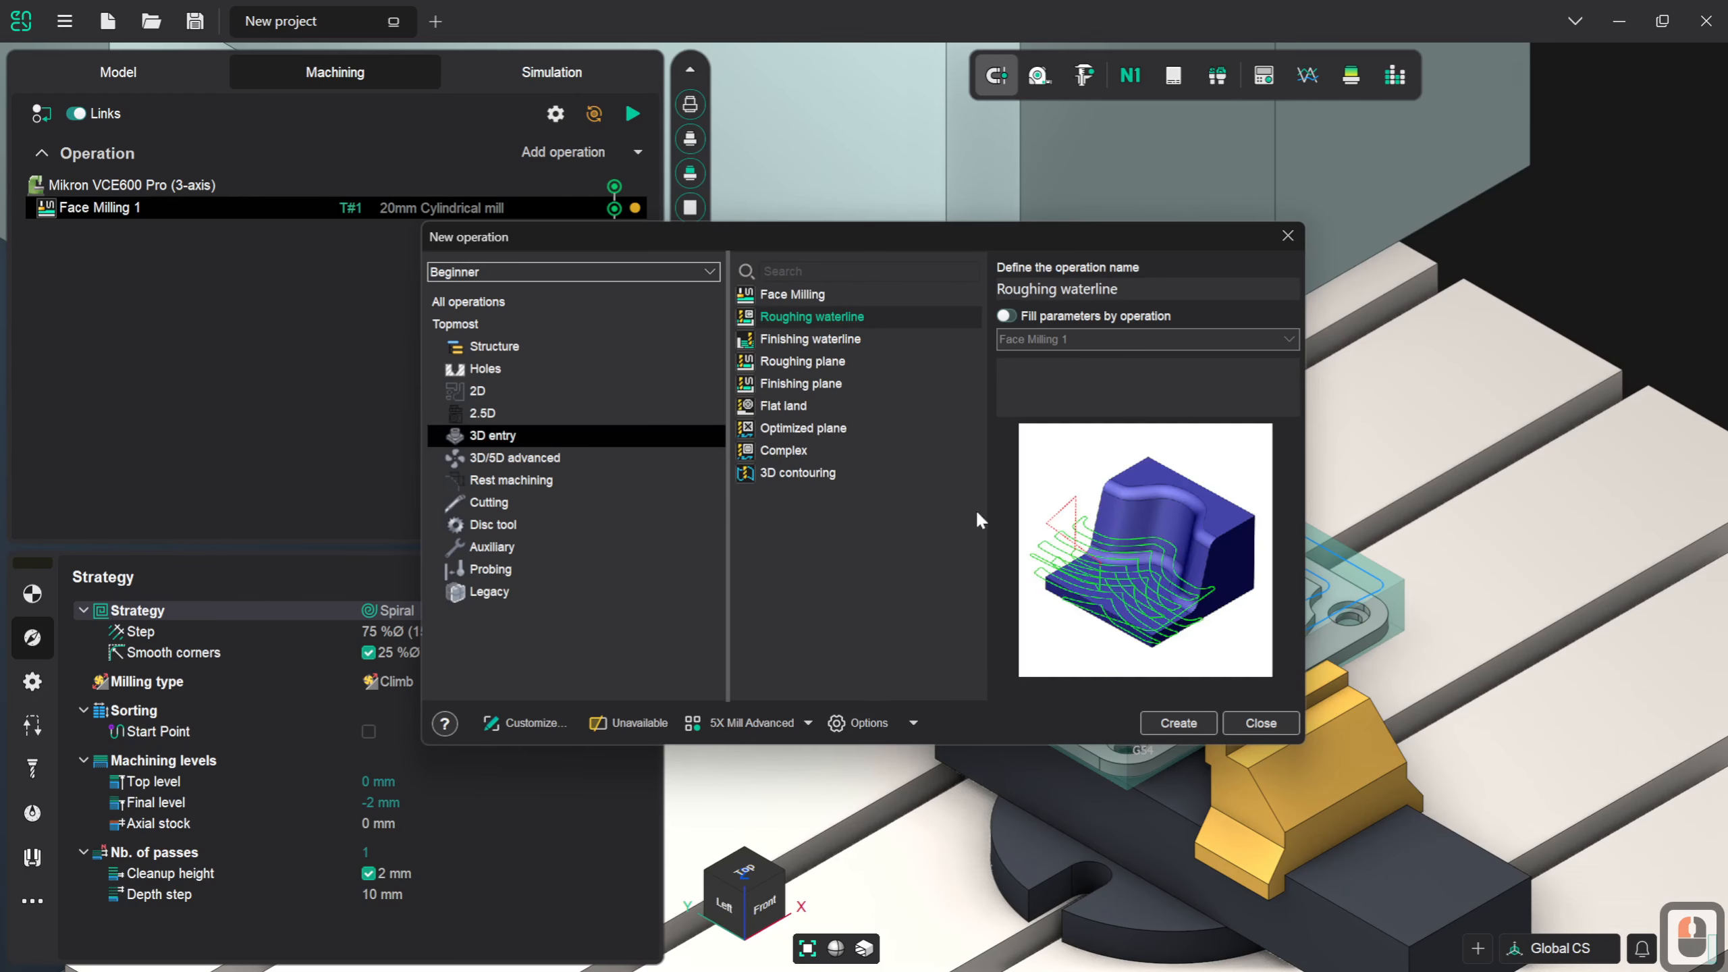
left_click(1178, 722)
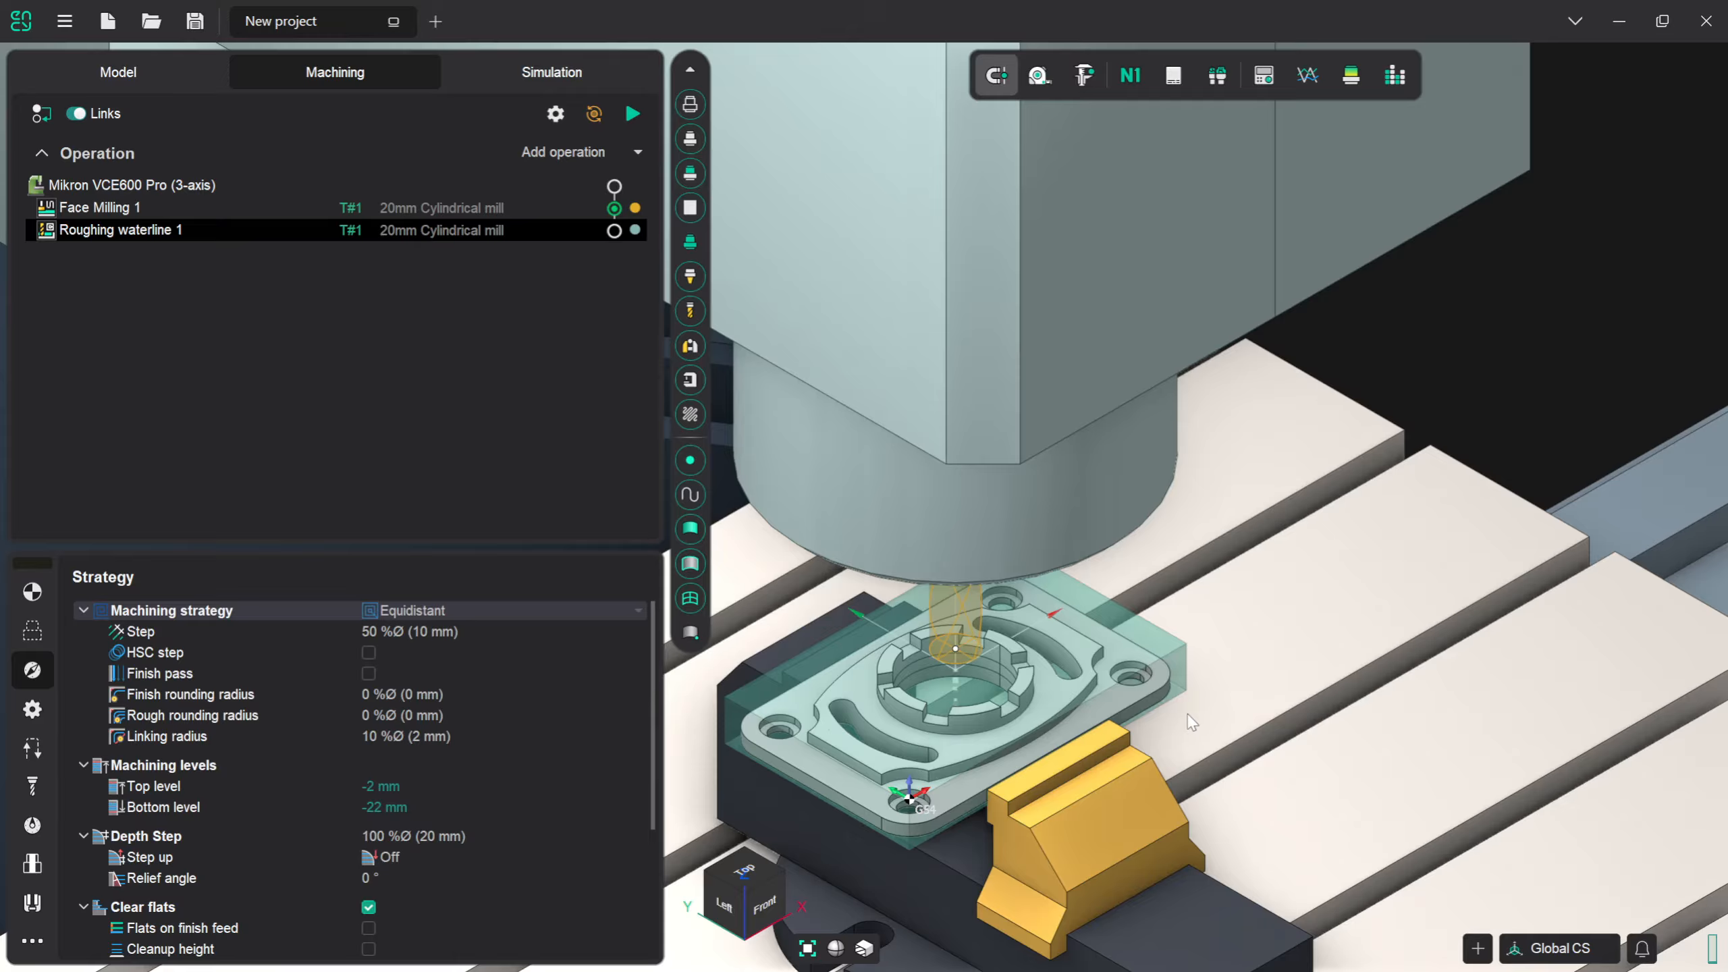
- Assign the circular bottom edge of the part's central hole as a restrict zone for the Roughing waterline job
left_click(40, 631)
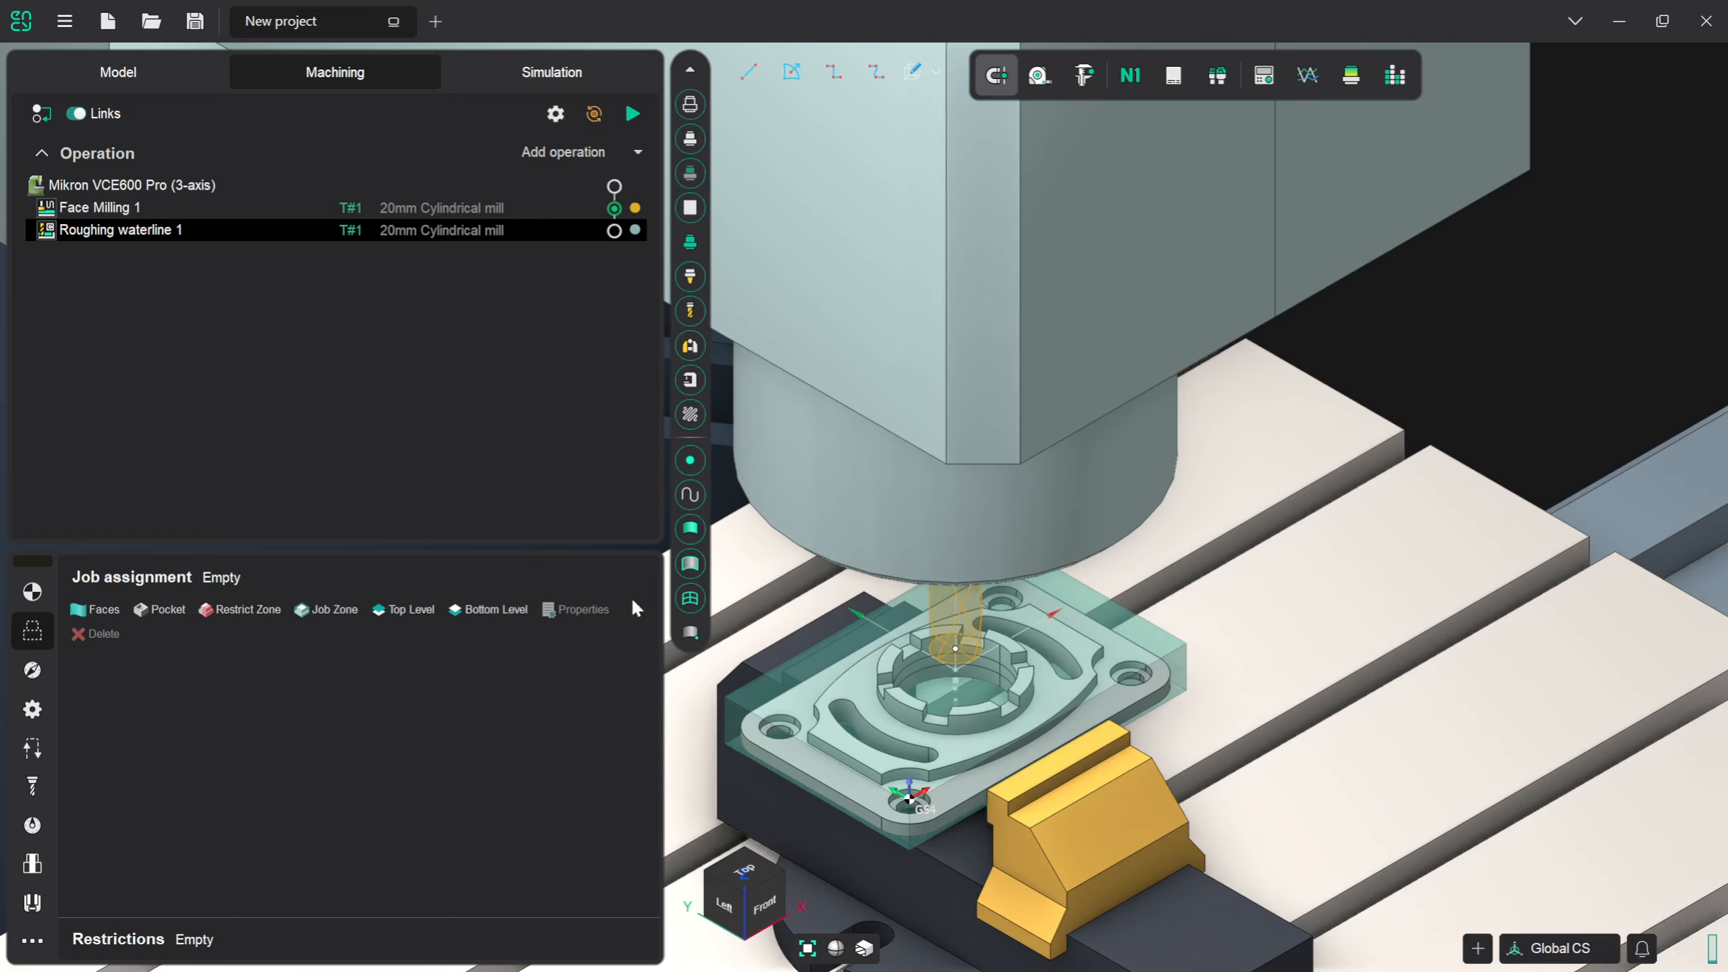
left_click(693, 568)
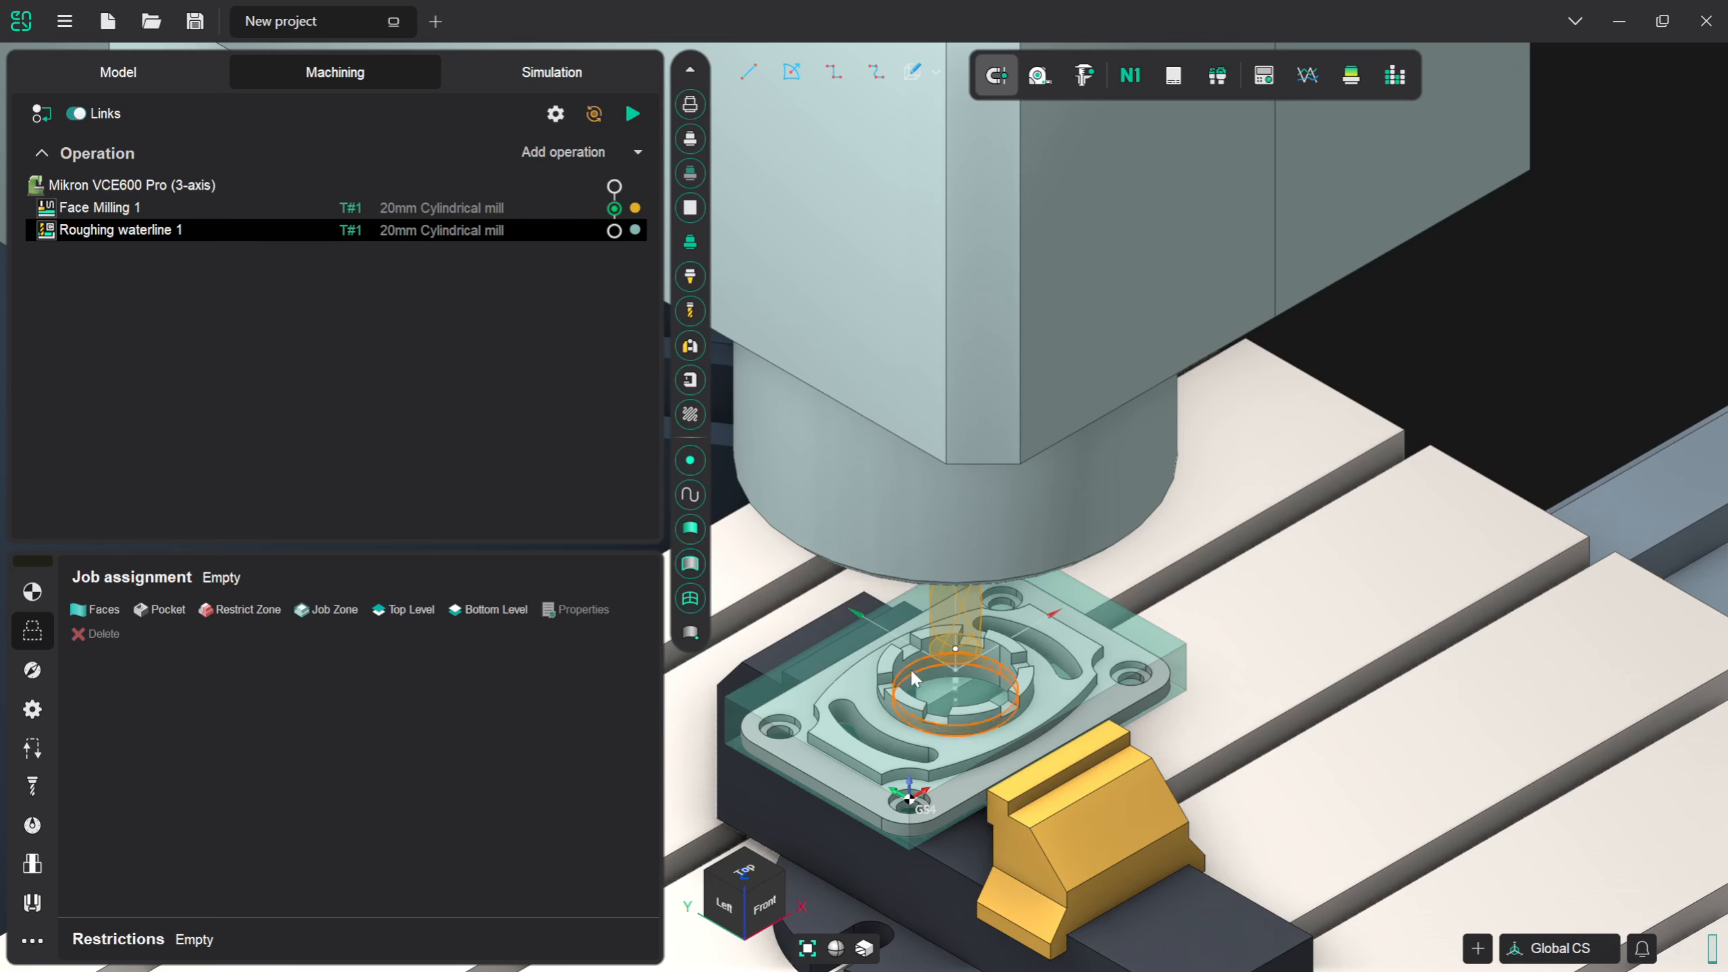
left_click(941, 681)
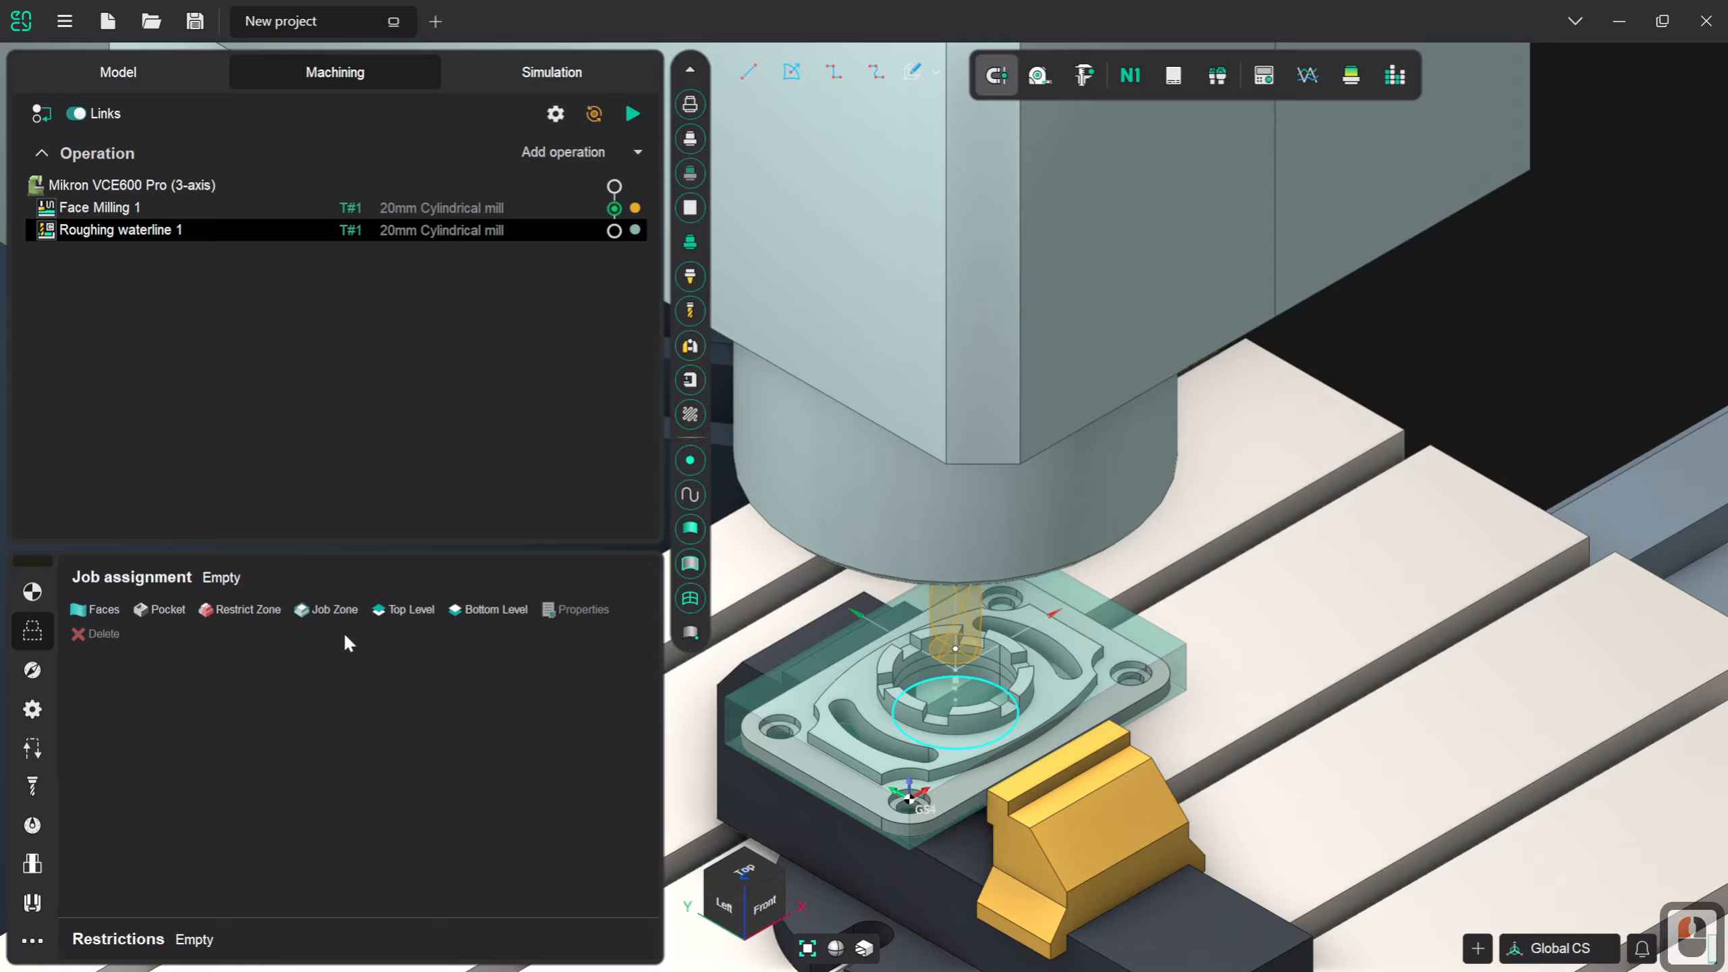
left_click(249, 608)
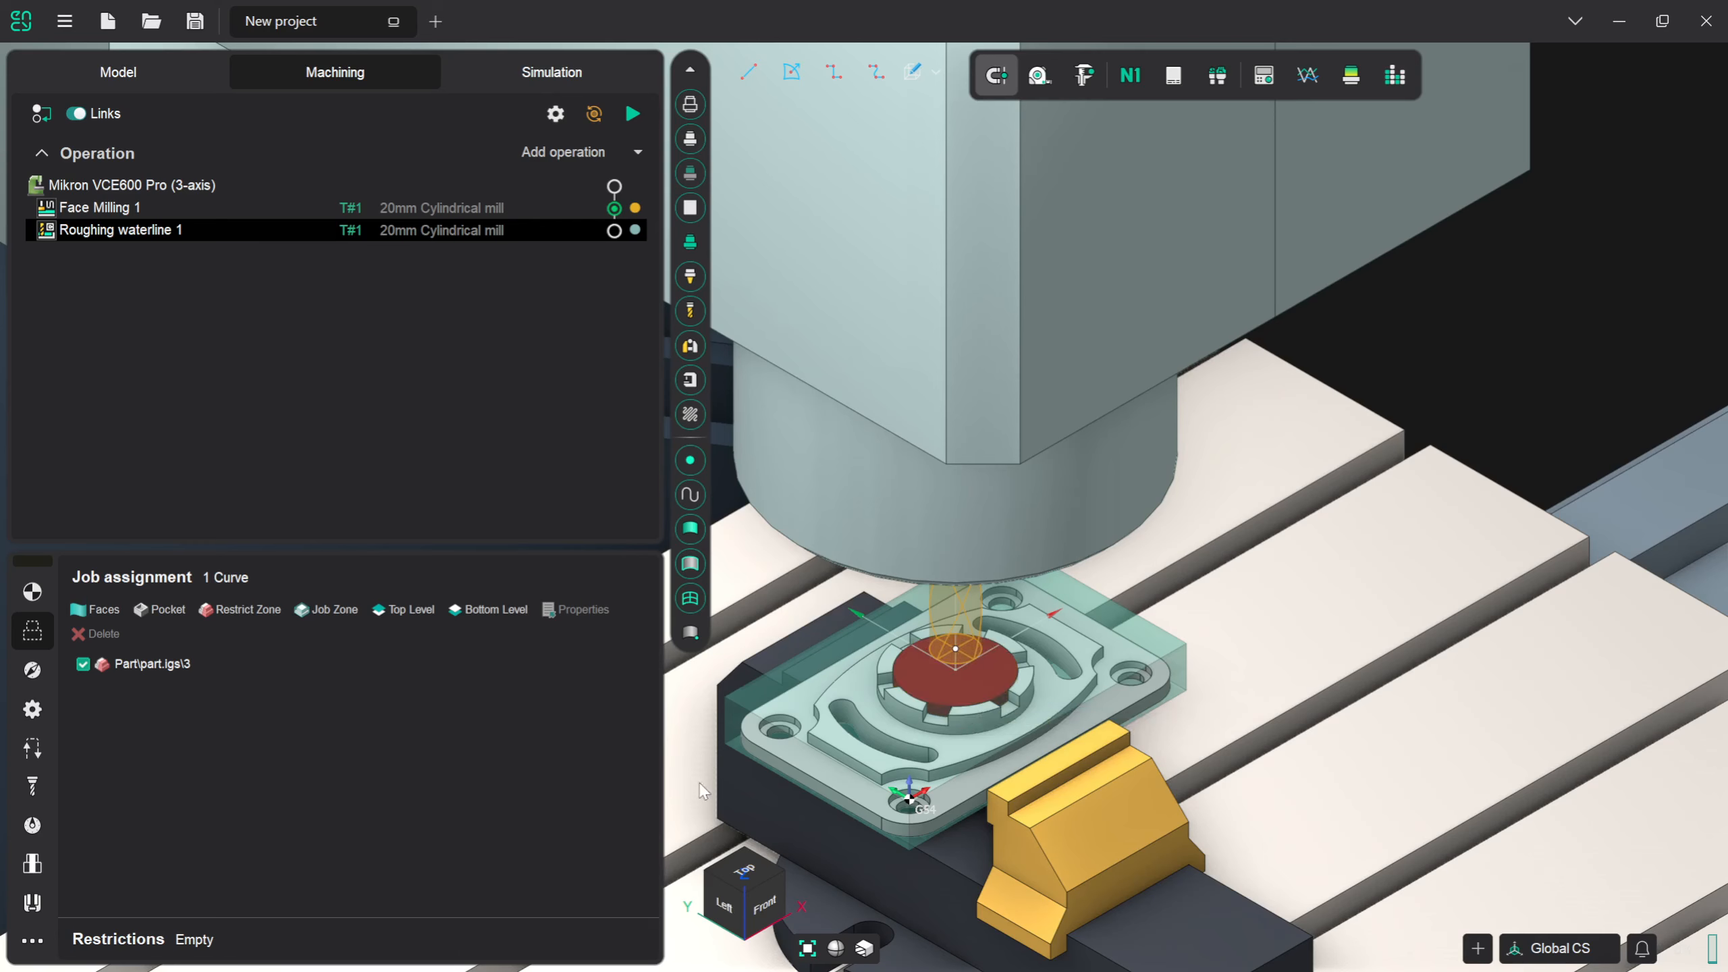
- In the Roughing waterline strategy, raise the bottom machining level to -16 mm, at the upper face of the part's base flange
left_click(34, 671)
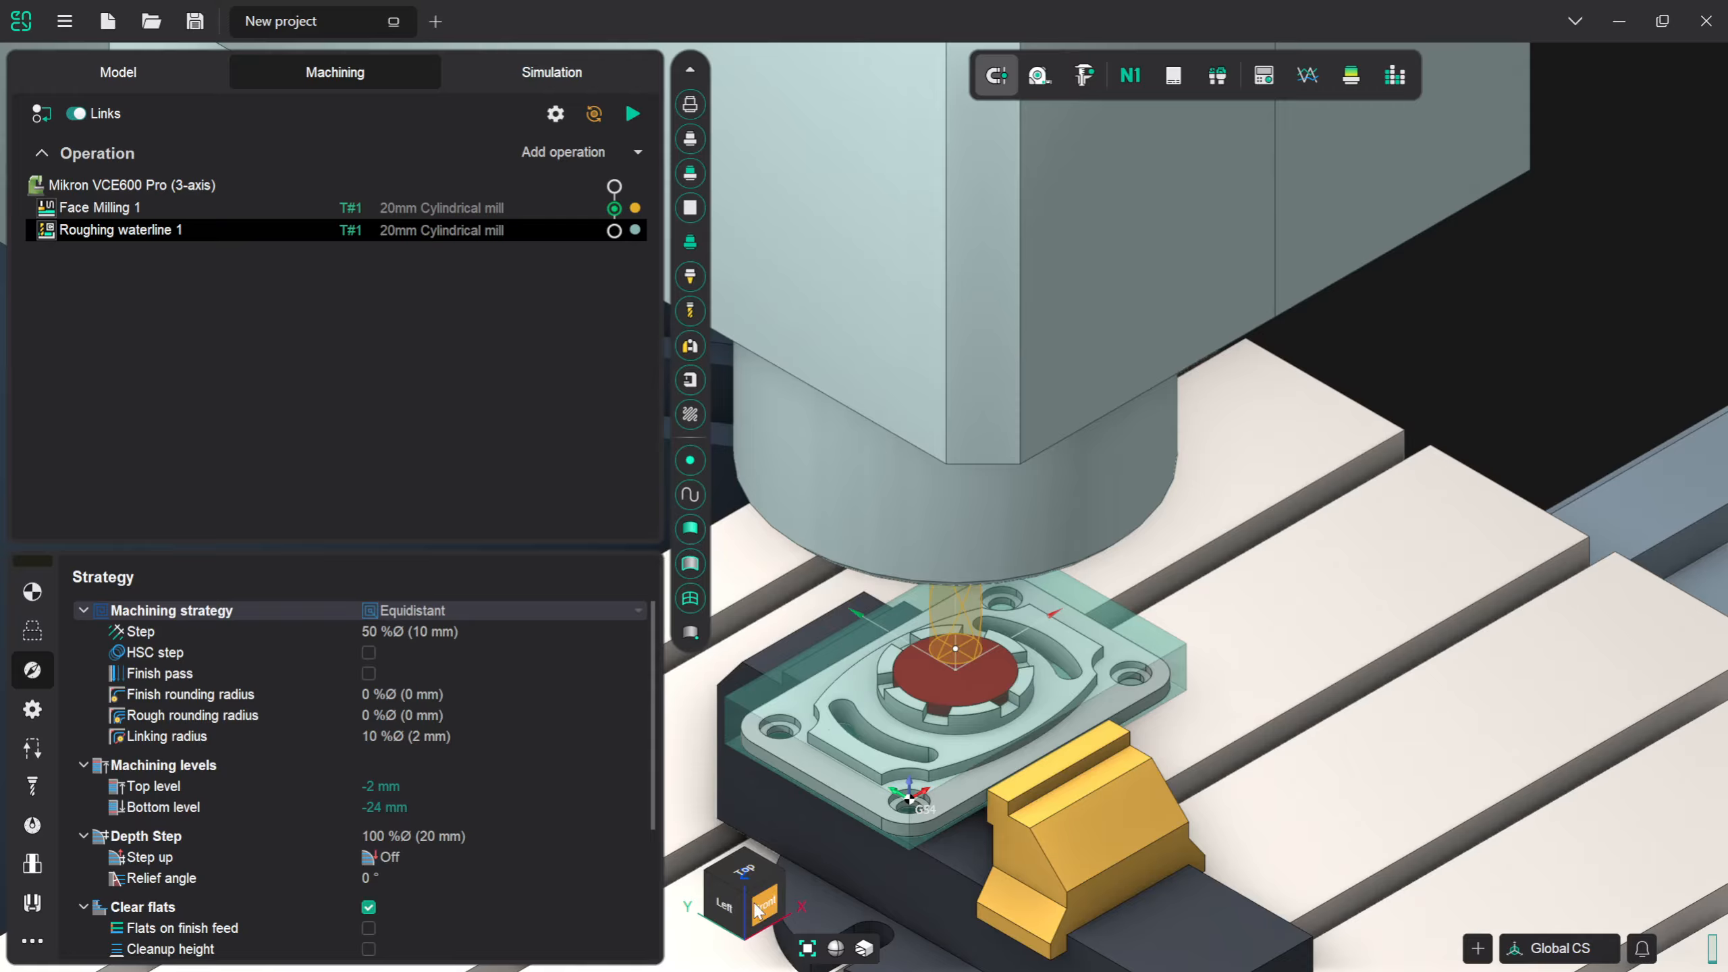
left_click(725, 909)
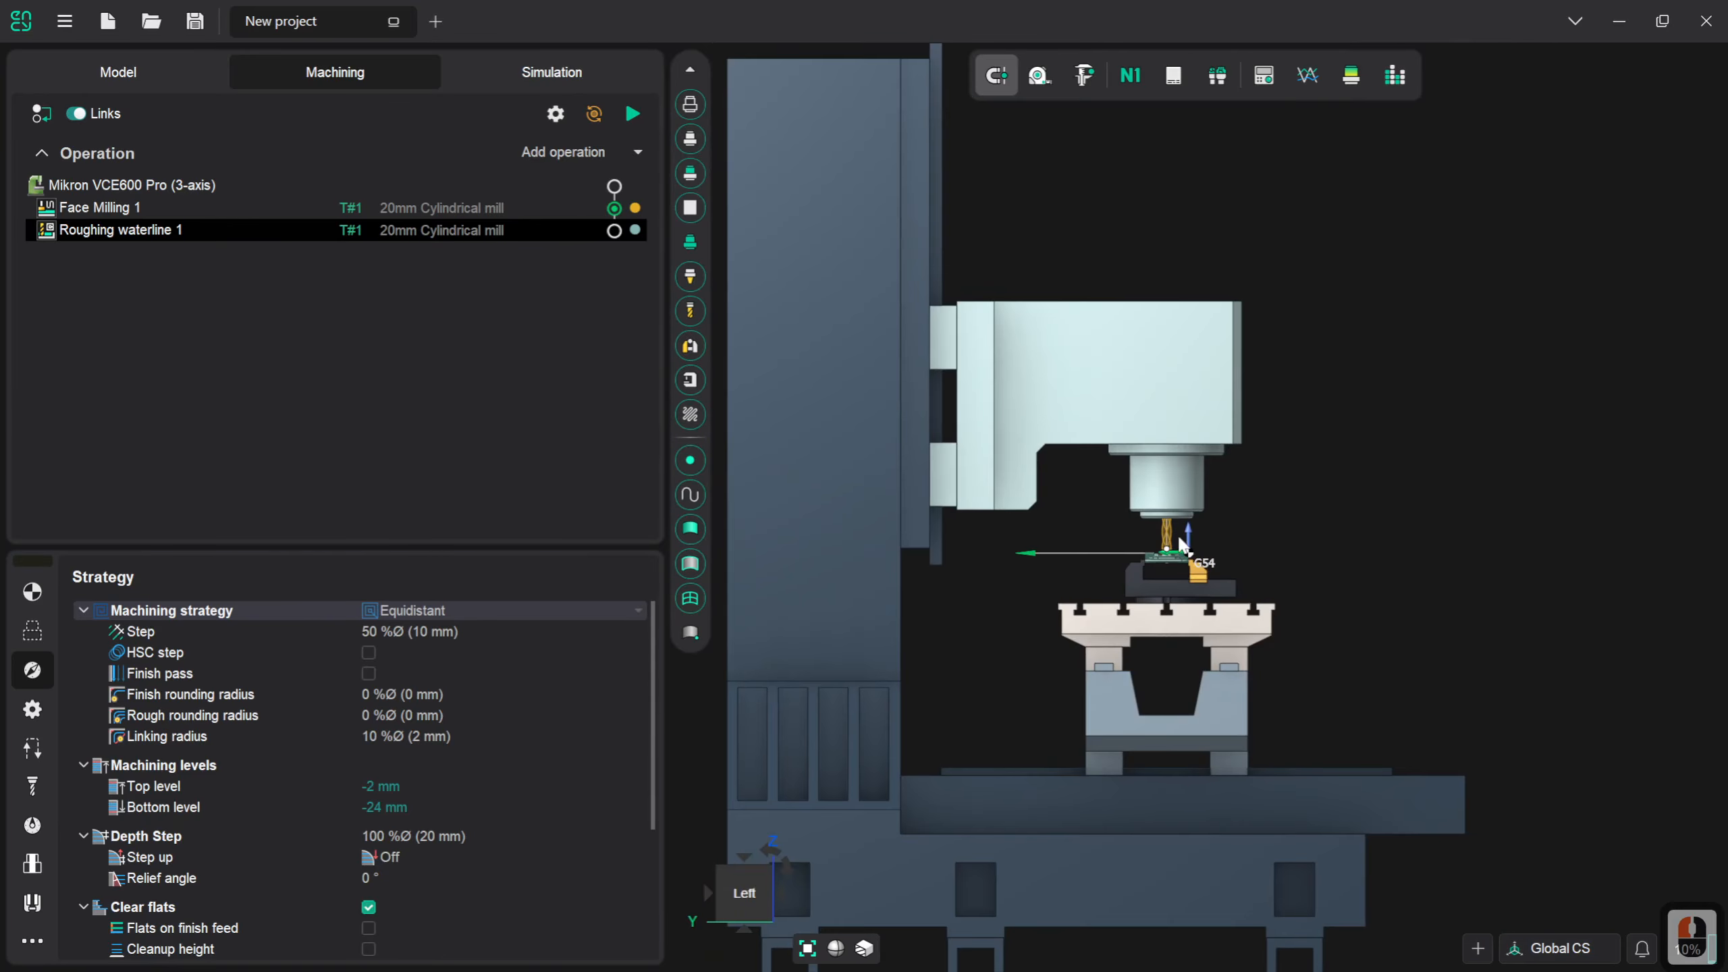
scroll(1164, 586, "up", 2)
scroll(1165, 586, "up", 6)
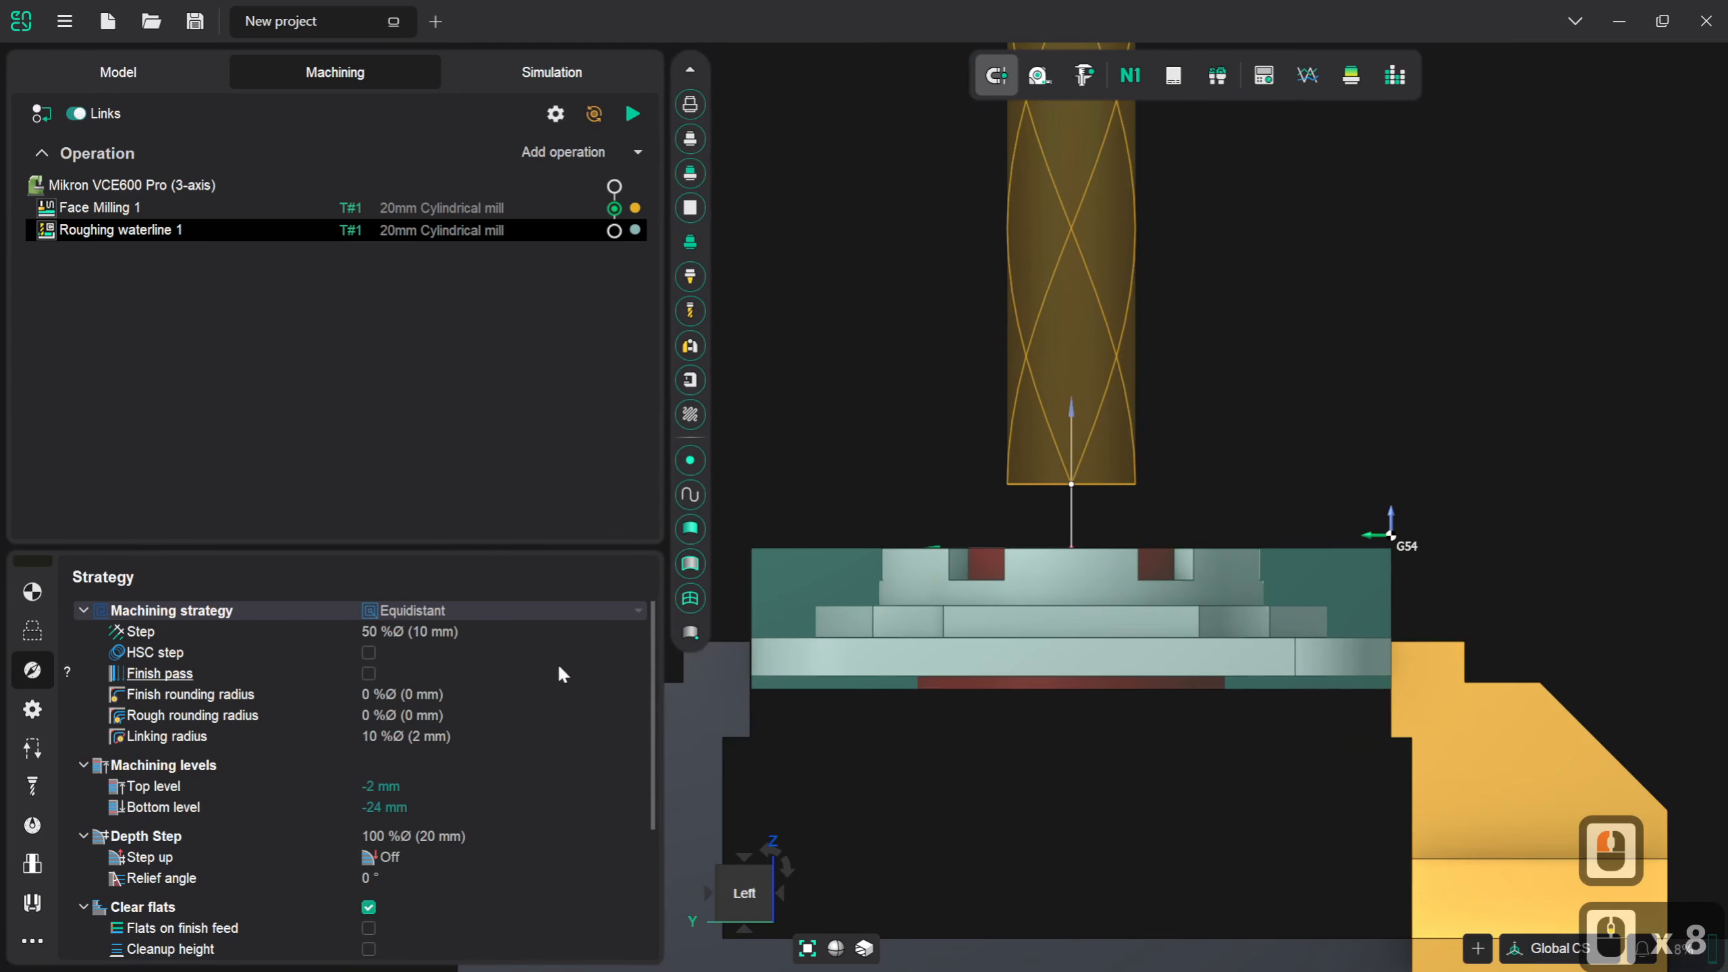
left_click(448, 801)
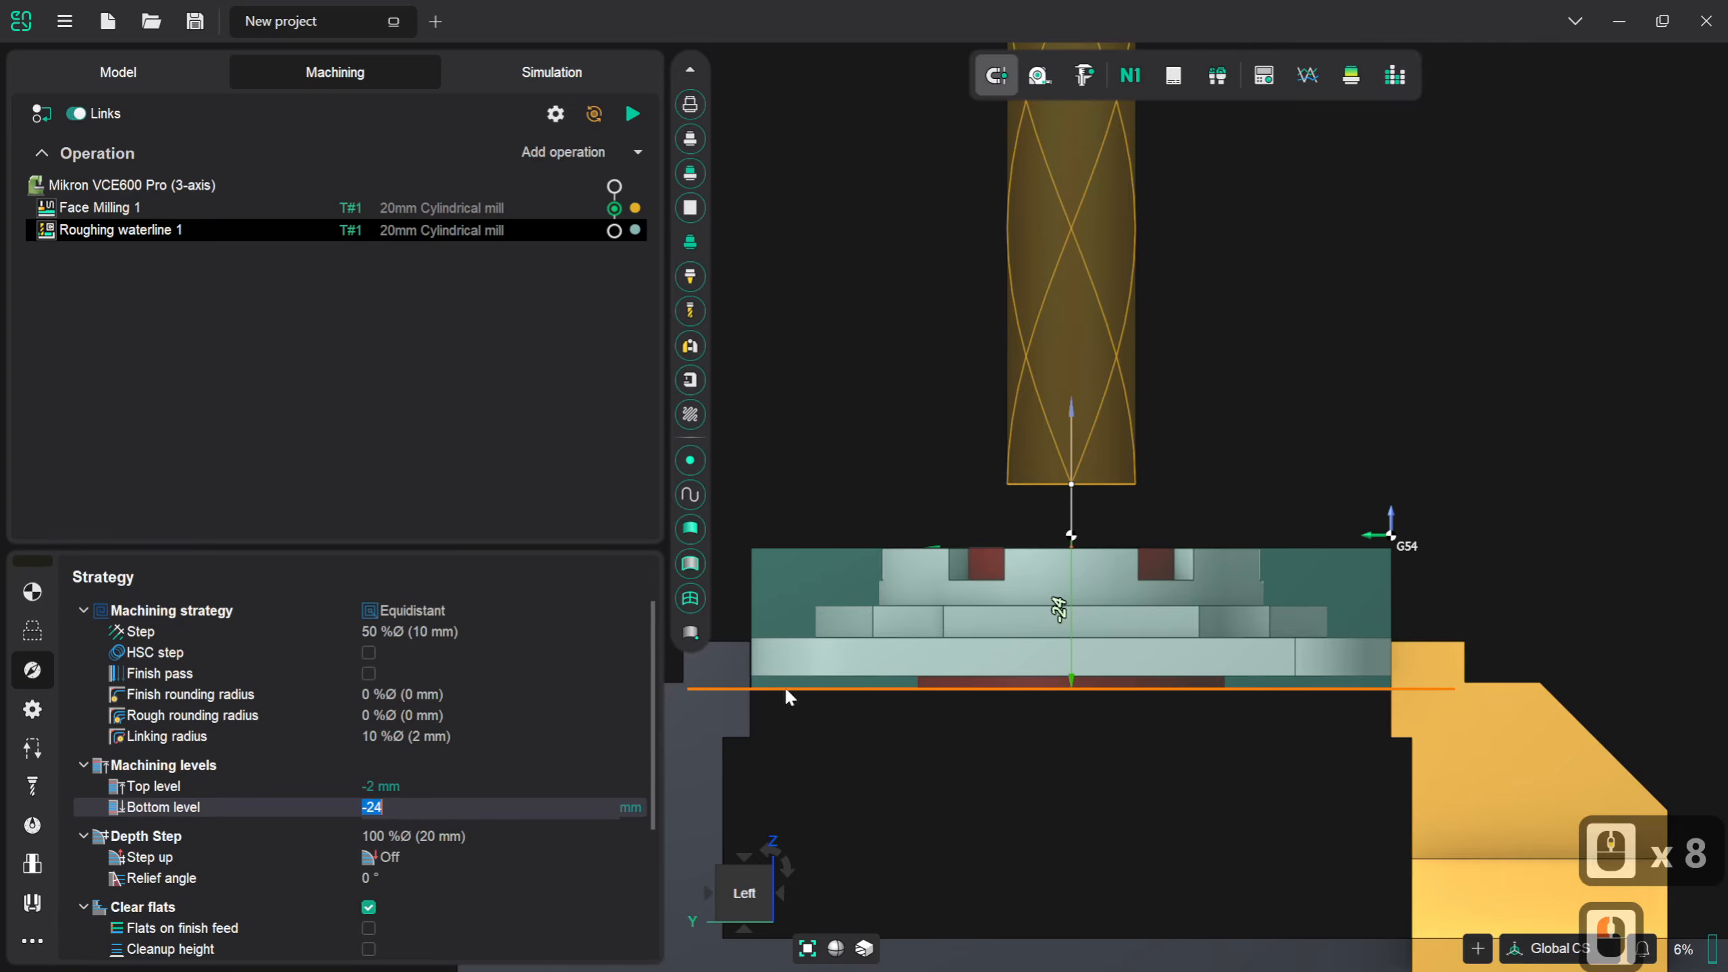
left_click_drag(980, 714, 968, 740)
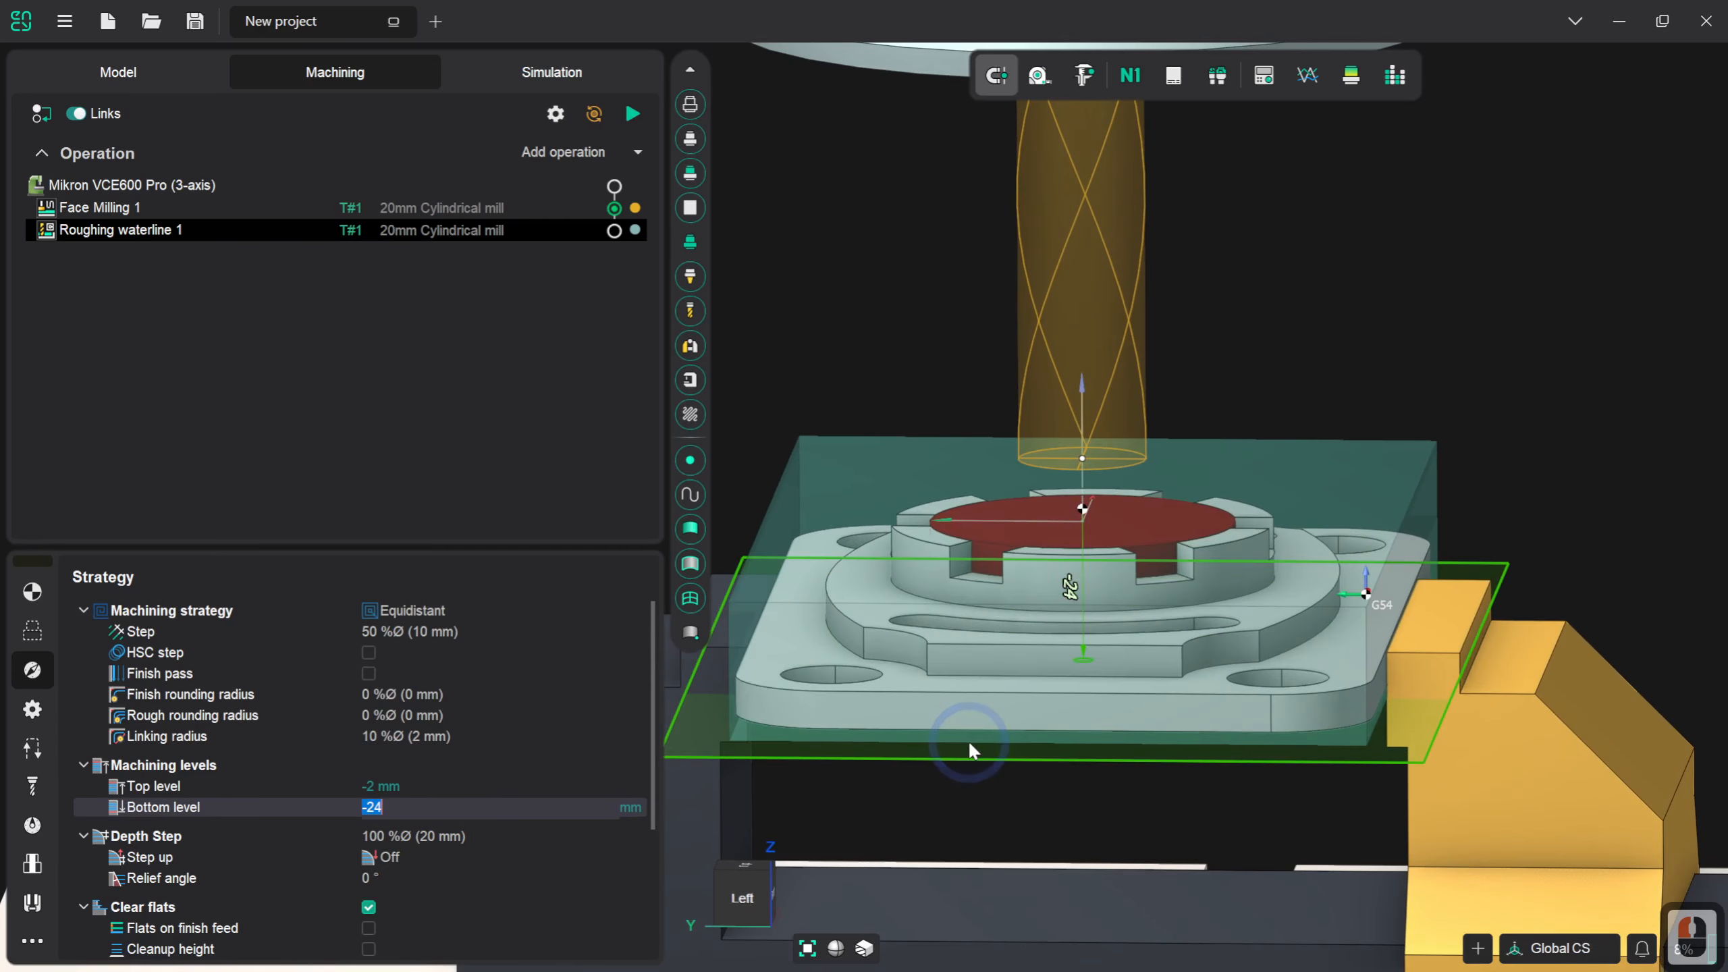
left_click(739, 896)
scroll(1143, 613, "up", 3)
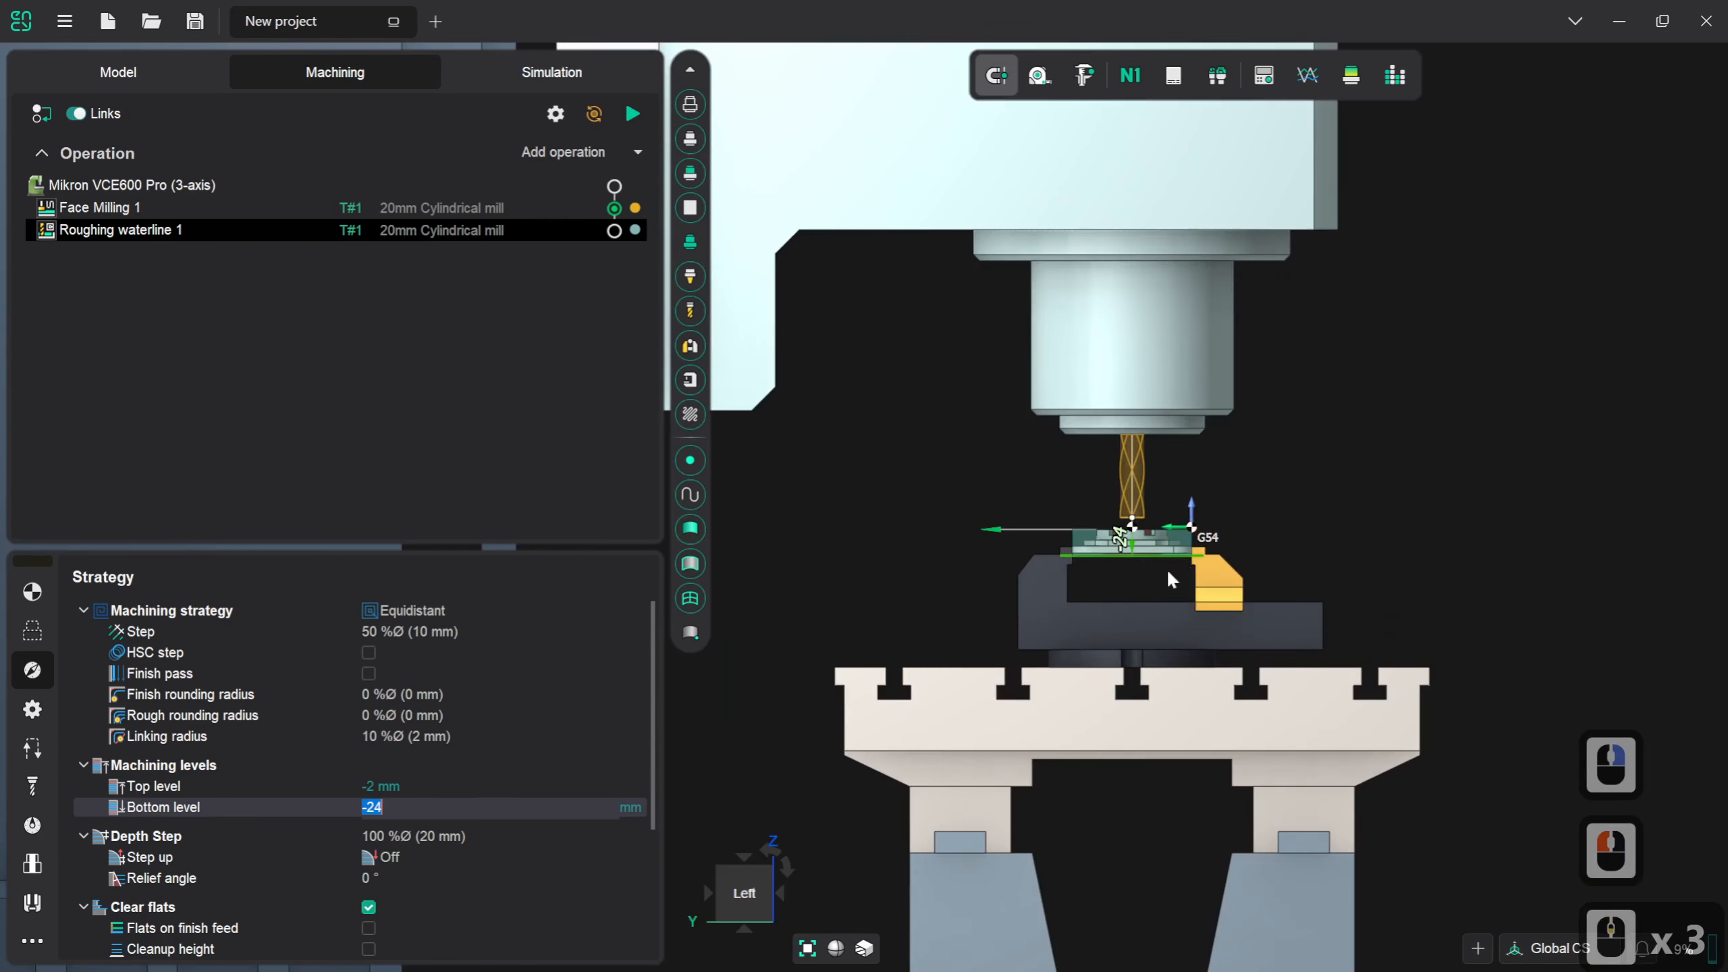
scroll(1156, 575, "up", 6)
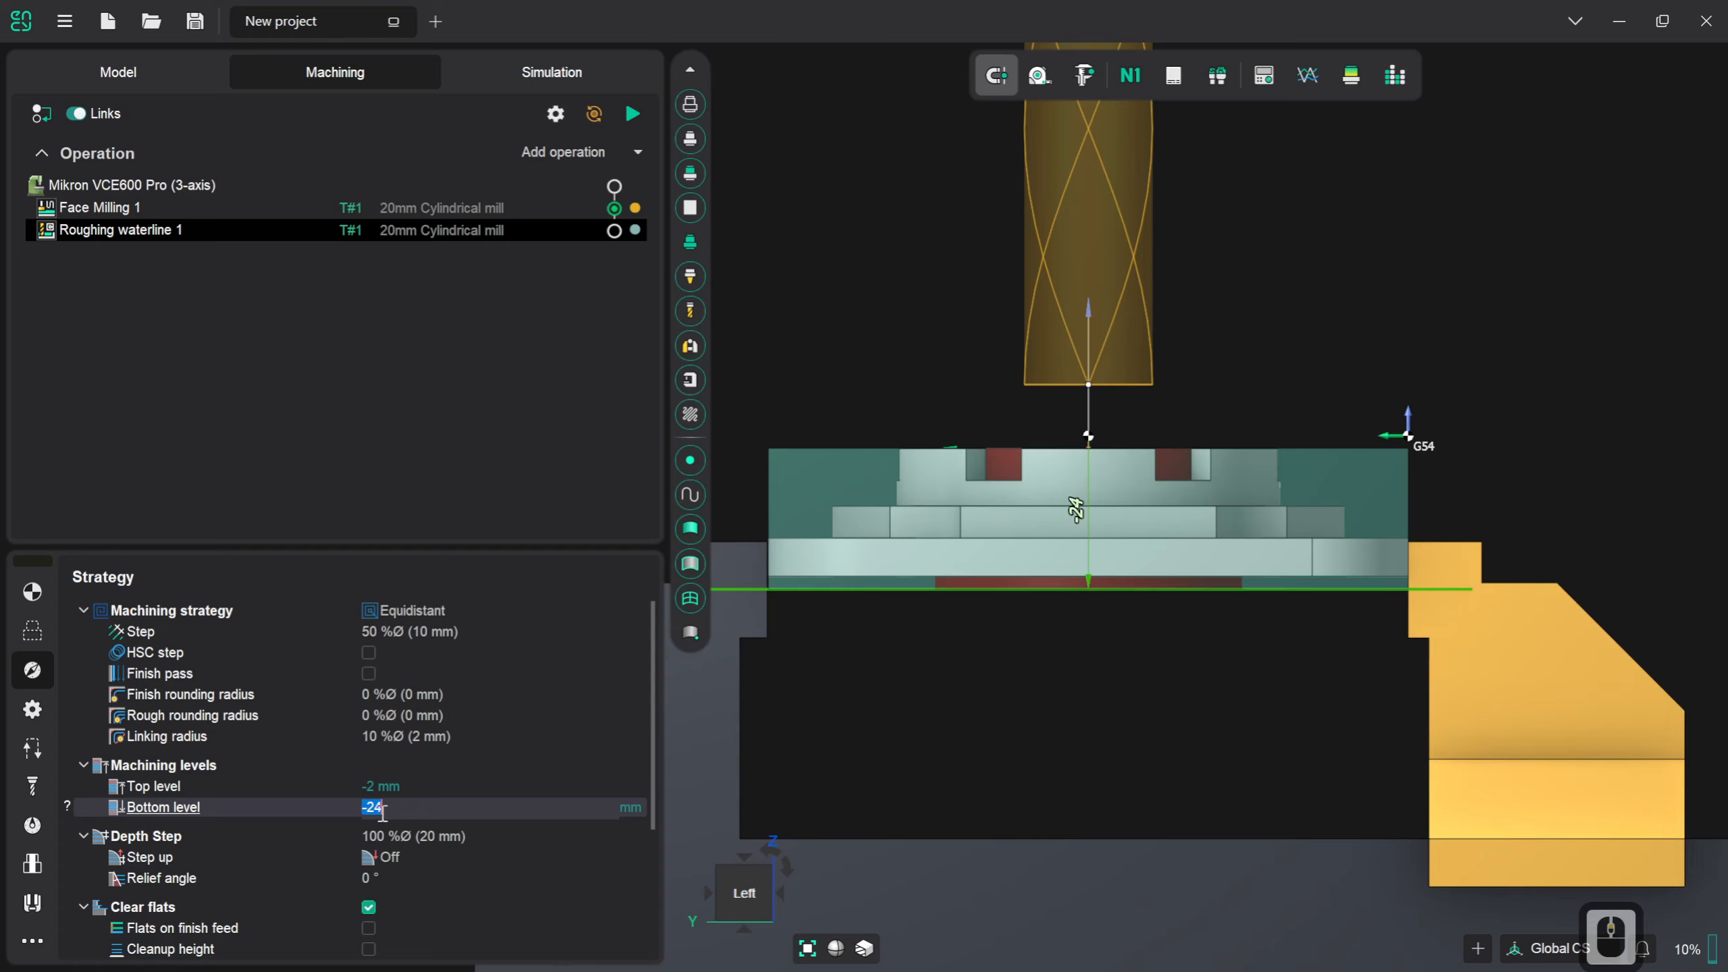
left_click(873, 590)
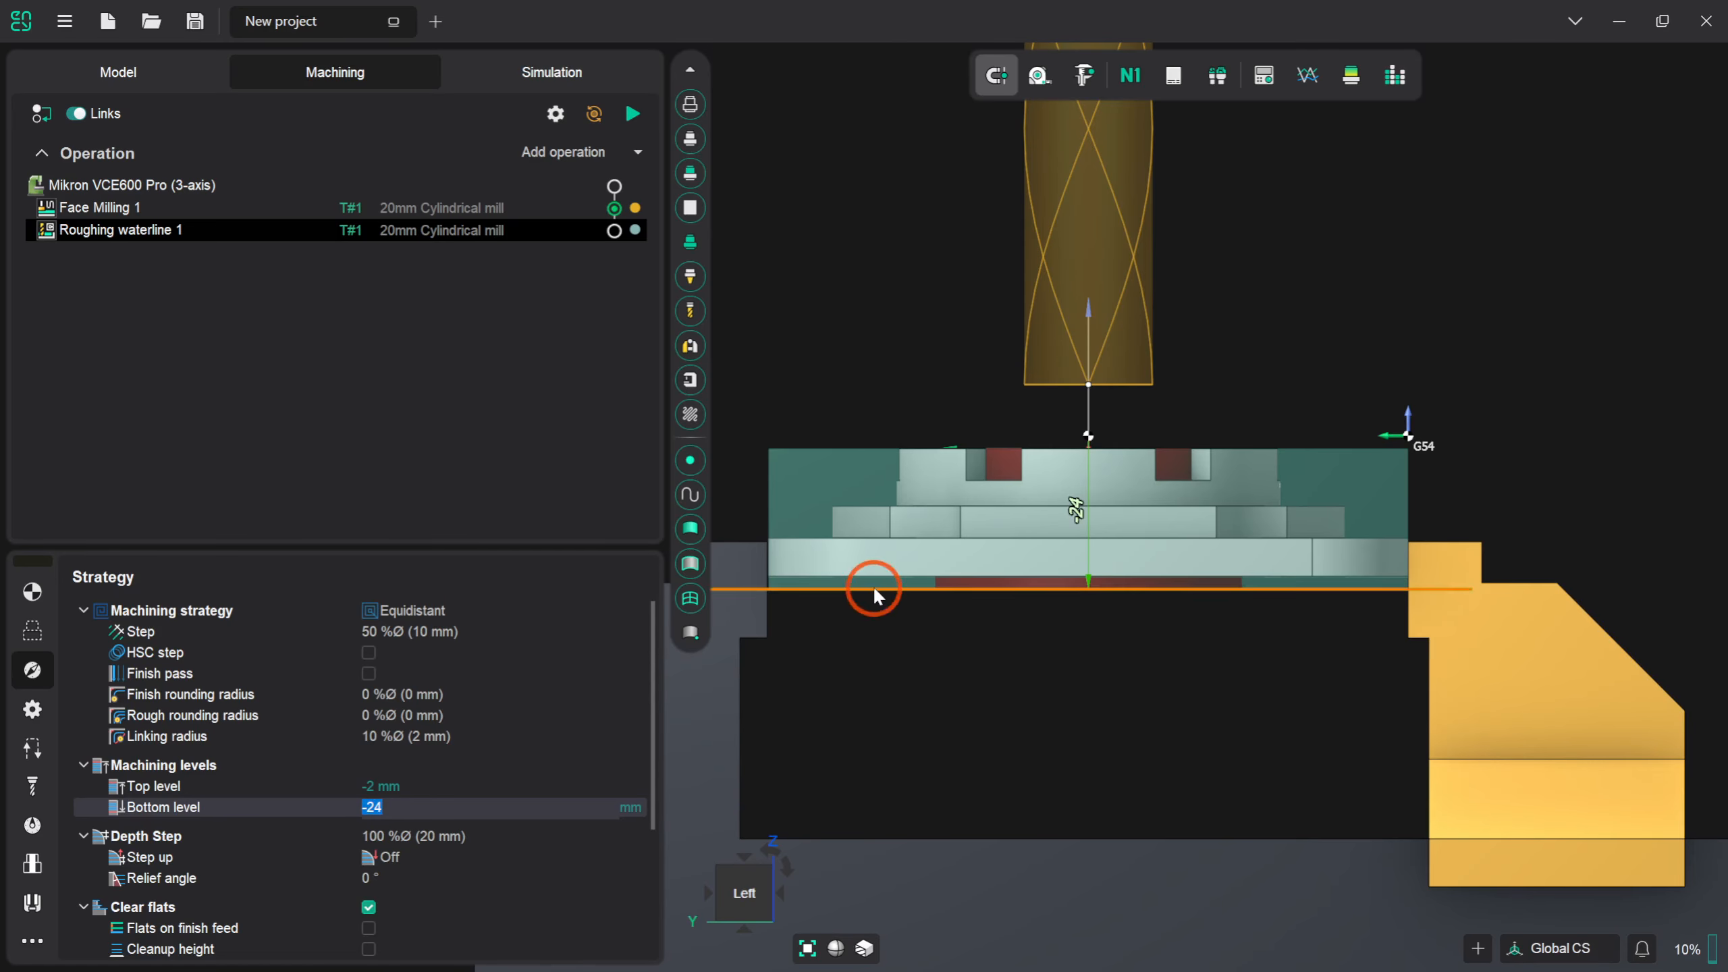
left_click_drag(874, 594, 885, 537)
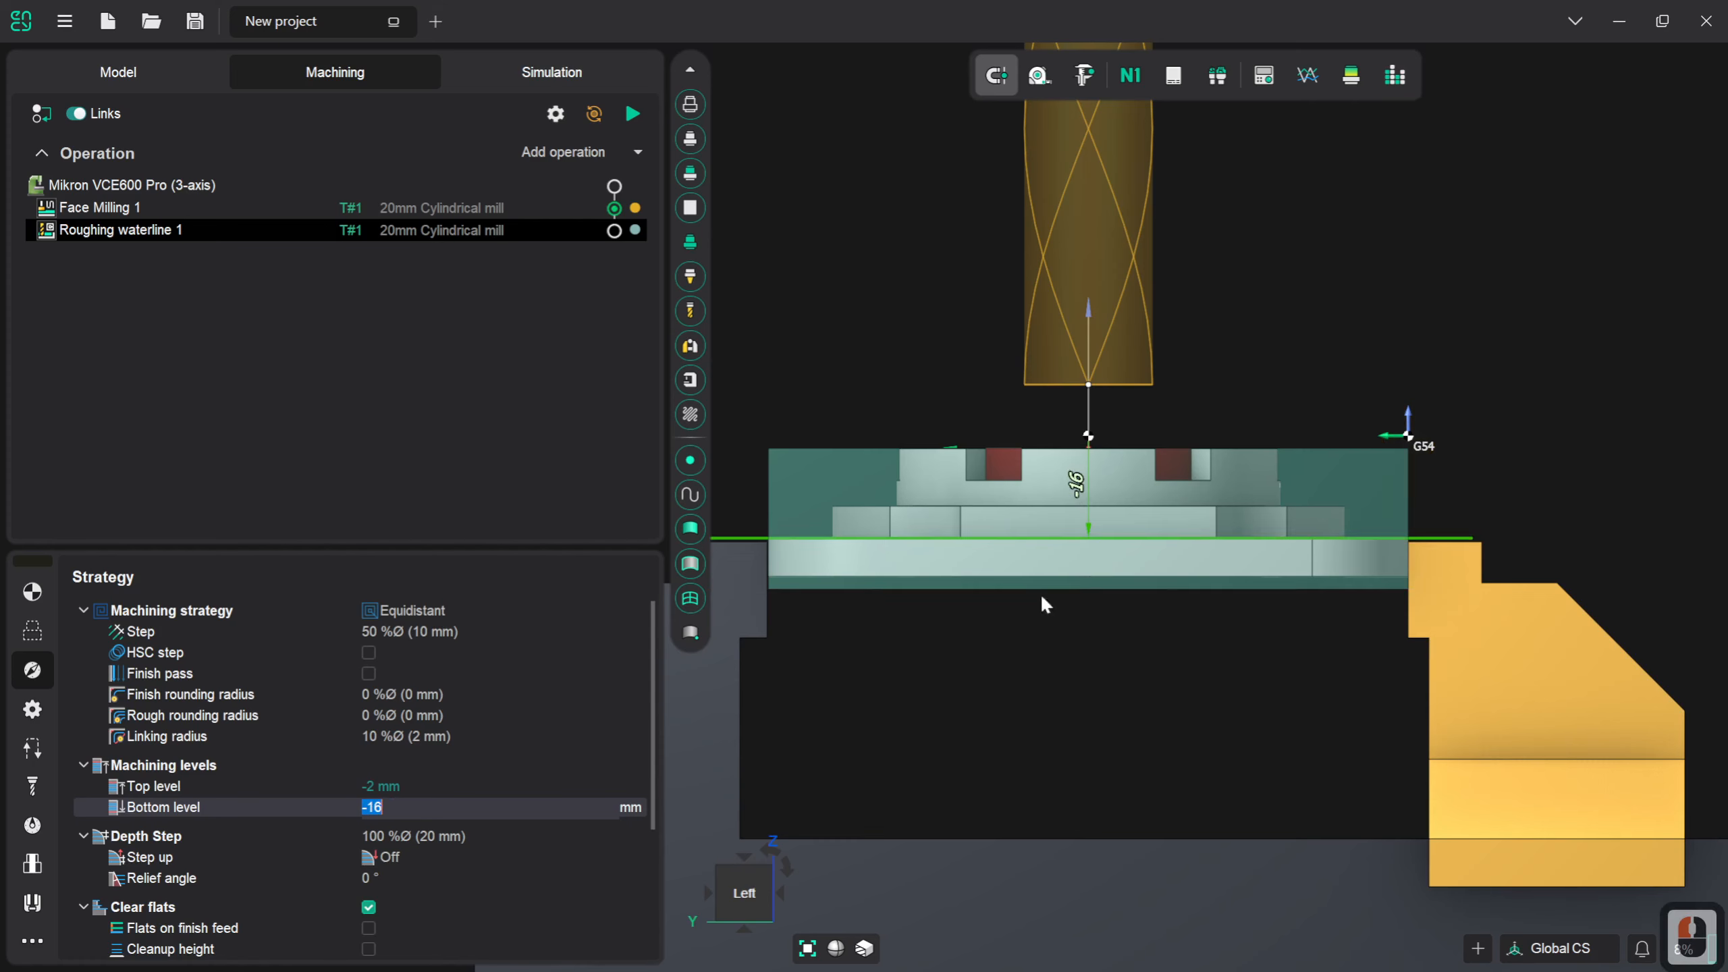
scroll(1320, 538, "up", 5)
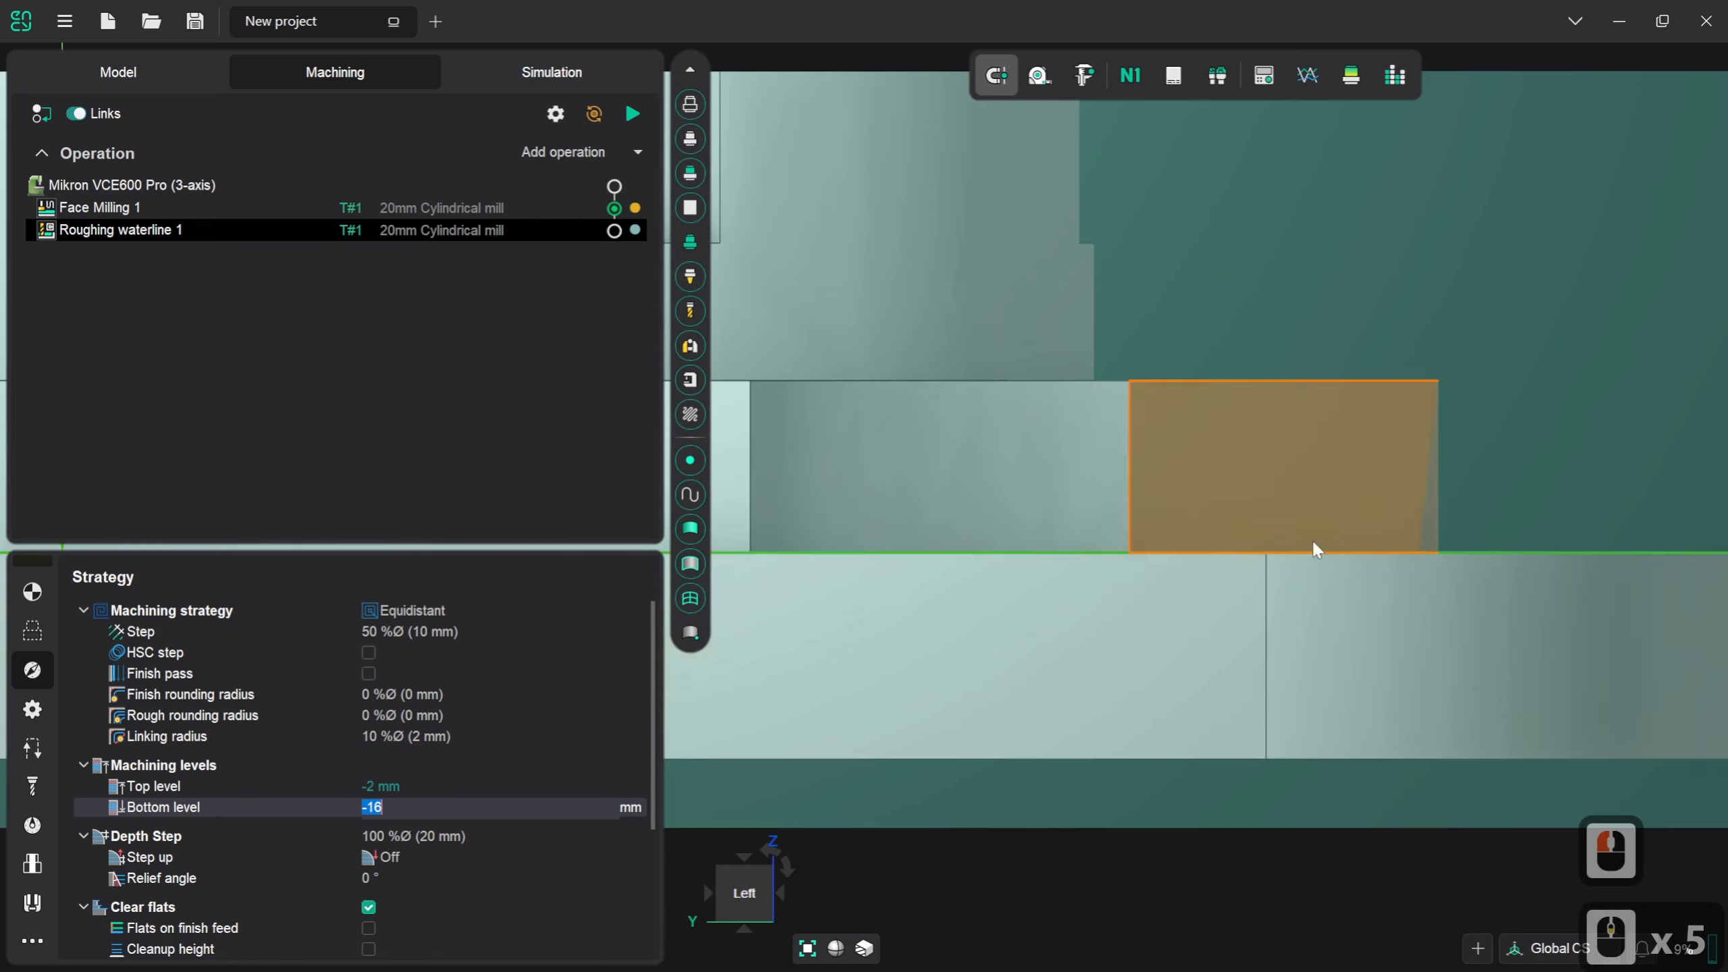
- Set the depth step of the Roughing waterline operation to 50 %Ø (10 mm)
scroll(1265, 555, "down", 3)
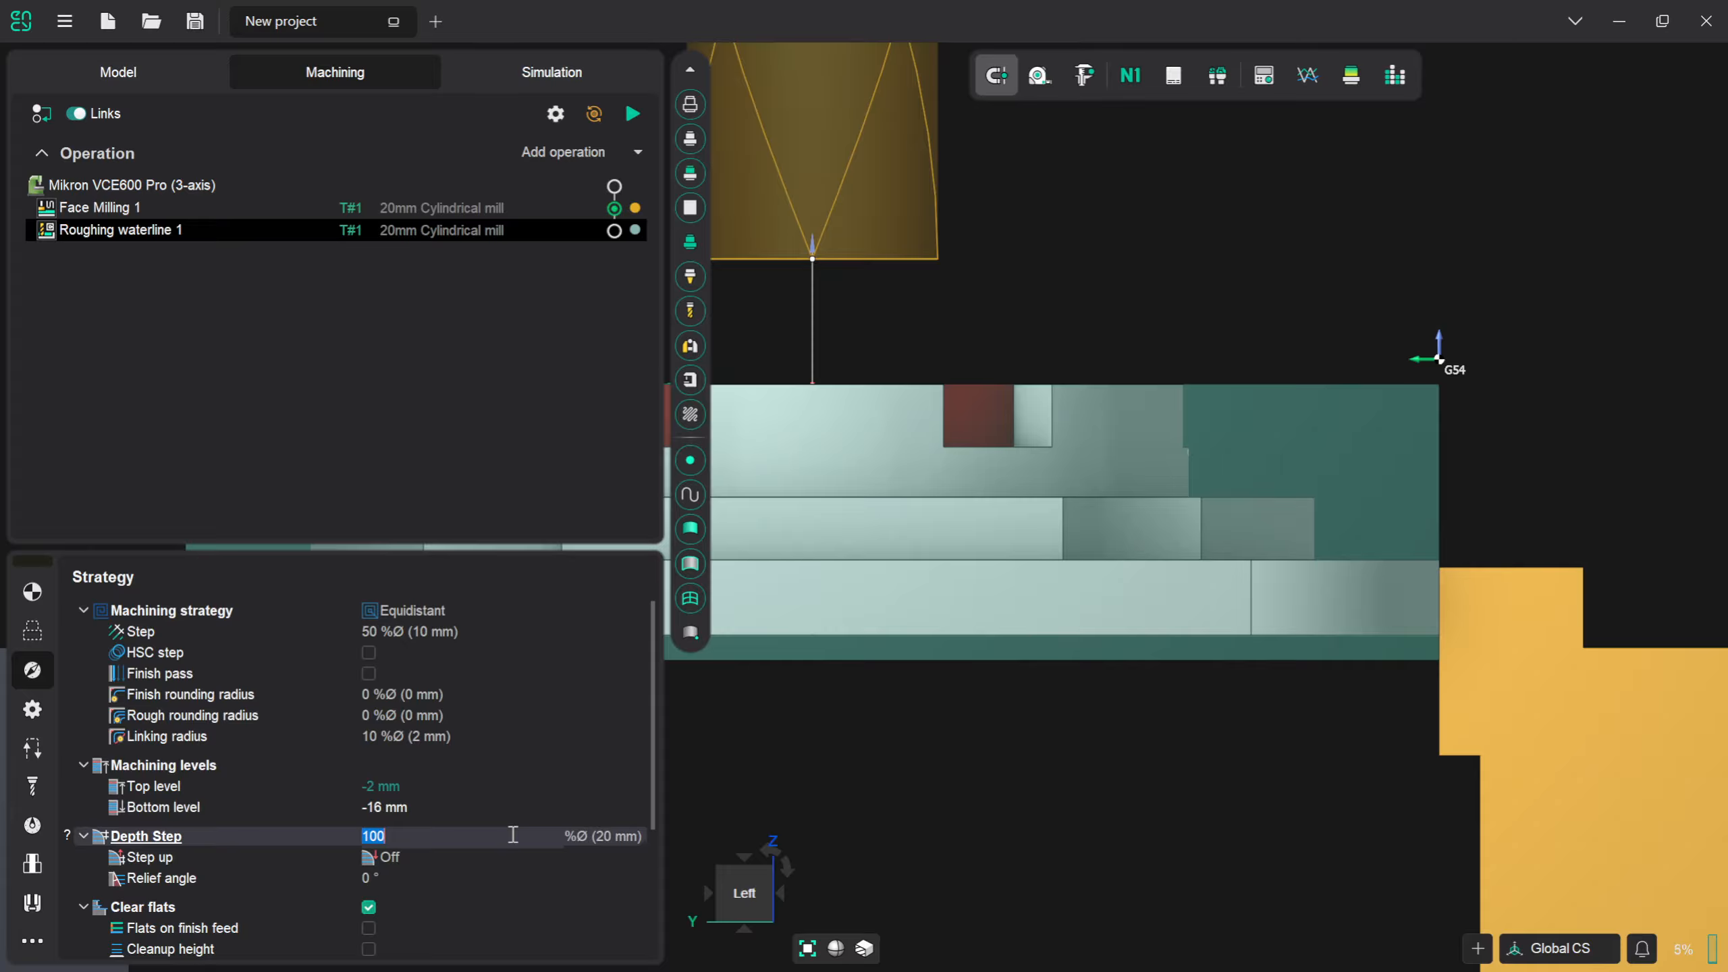
type("50")
key("Return")
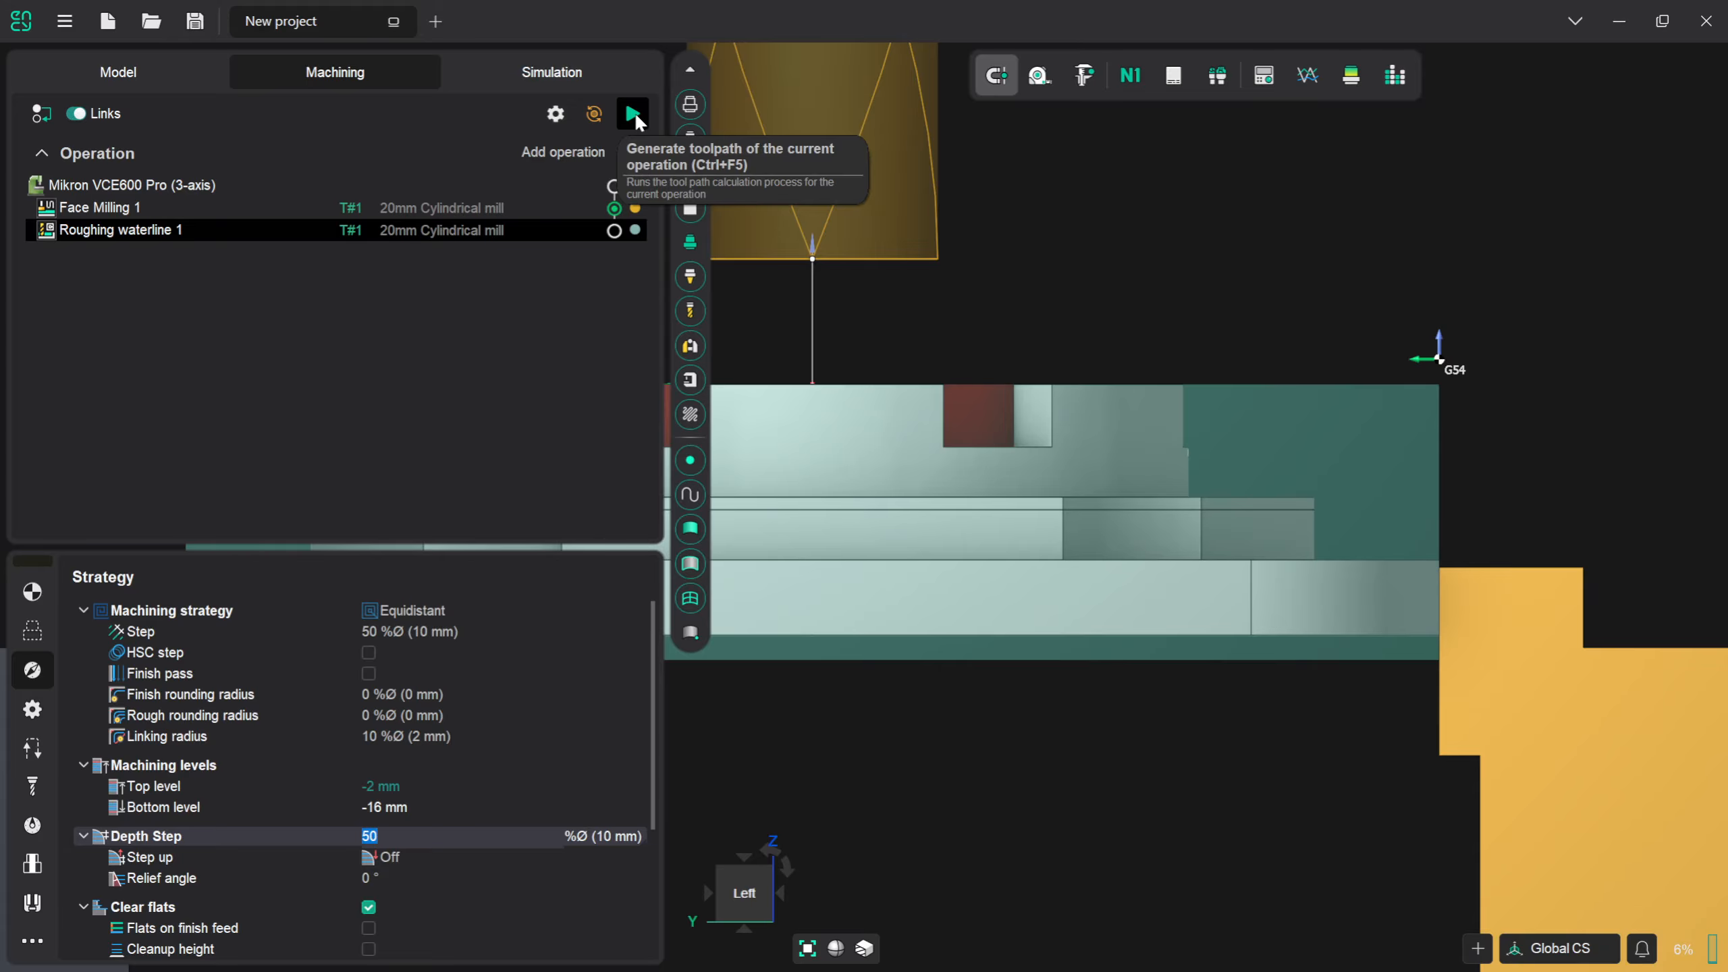
- Calculate the Roughing waterline toolpath and examine its passes around the part from the side and in an isometric view
left_click(632, 114)
scroll(822, 358, "down", 1)
scroll(1204, 367, "down", 2)
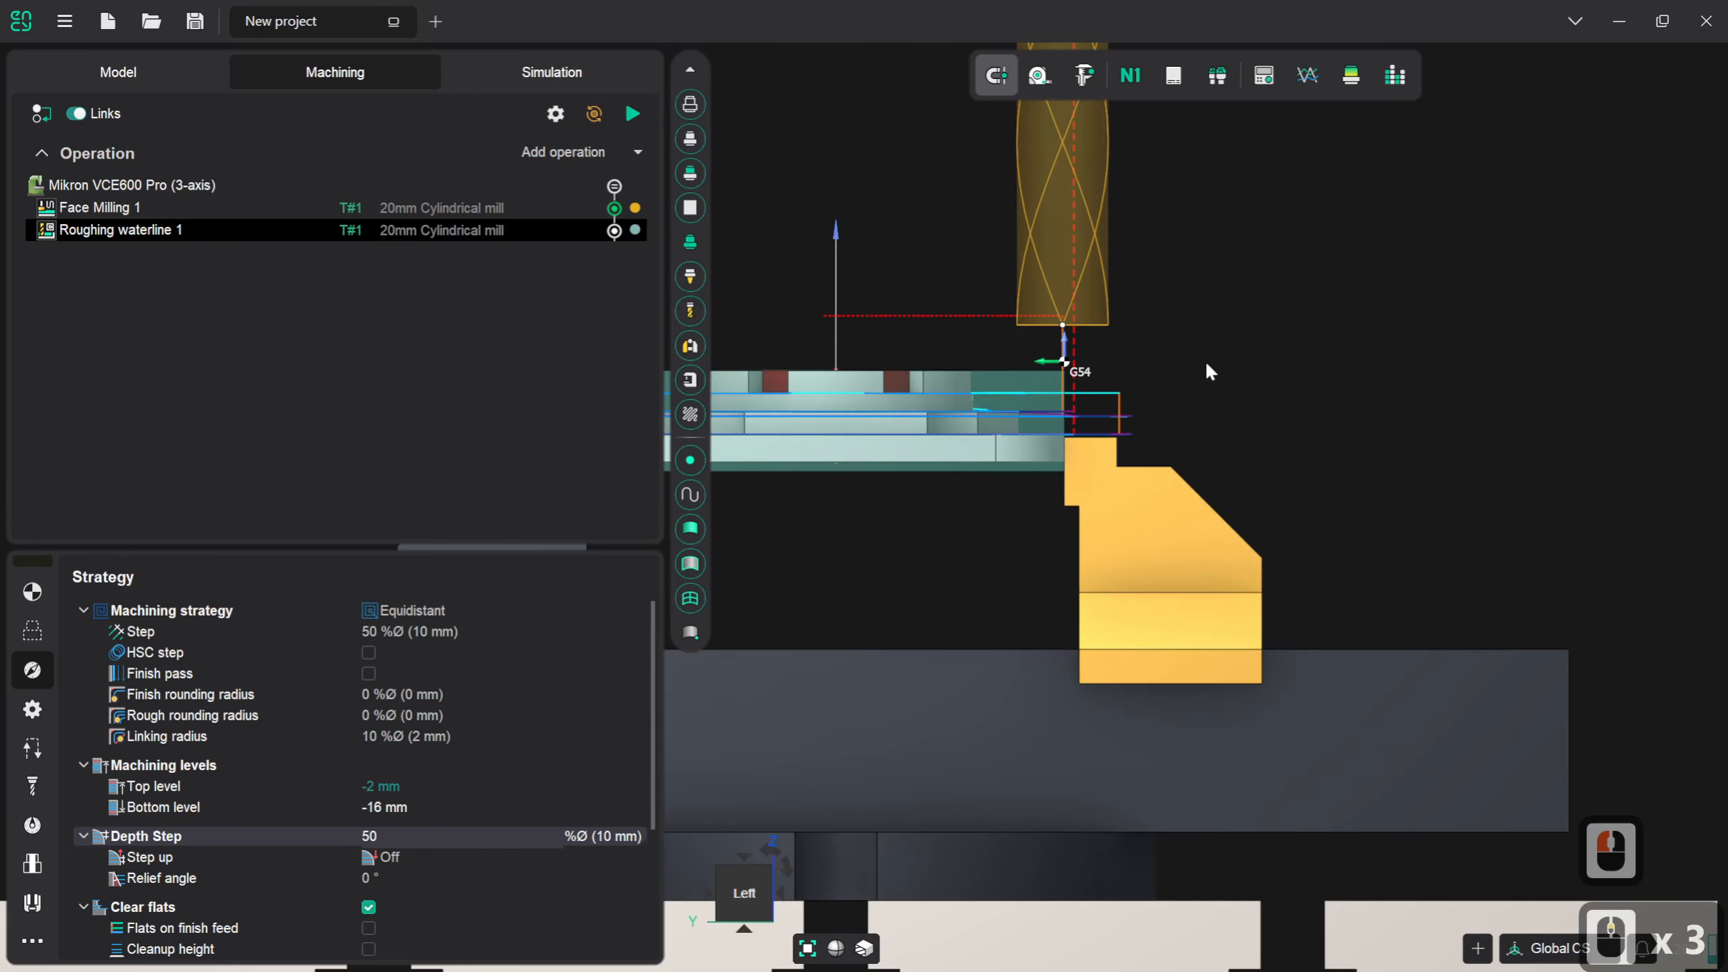
scroll(999, 363, "up", 4)
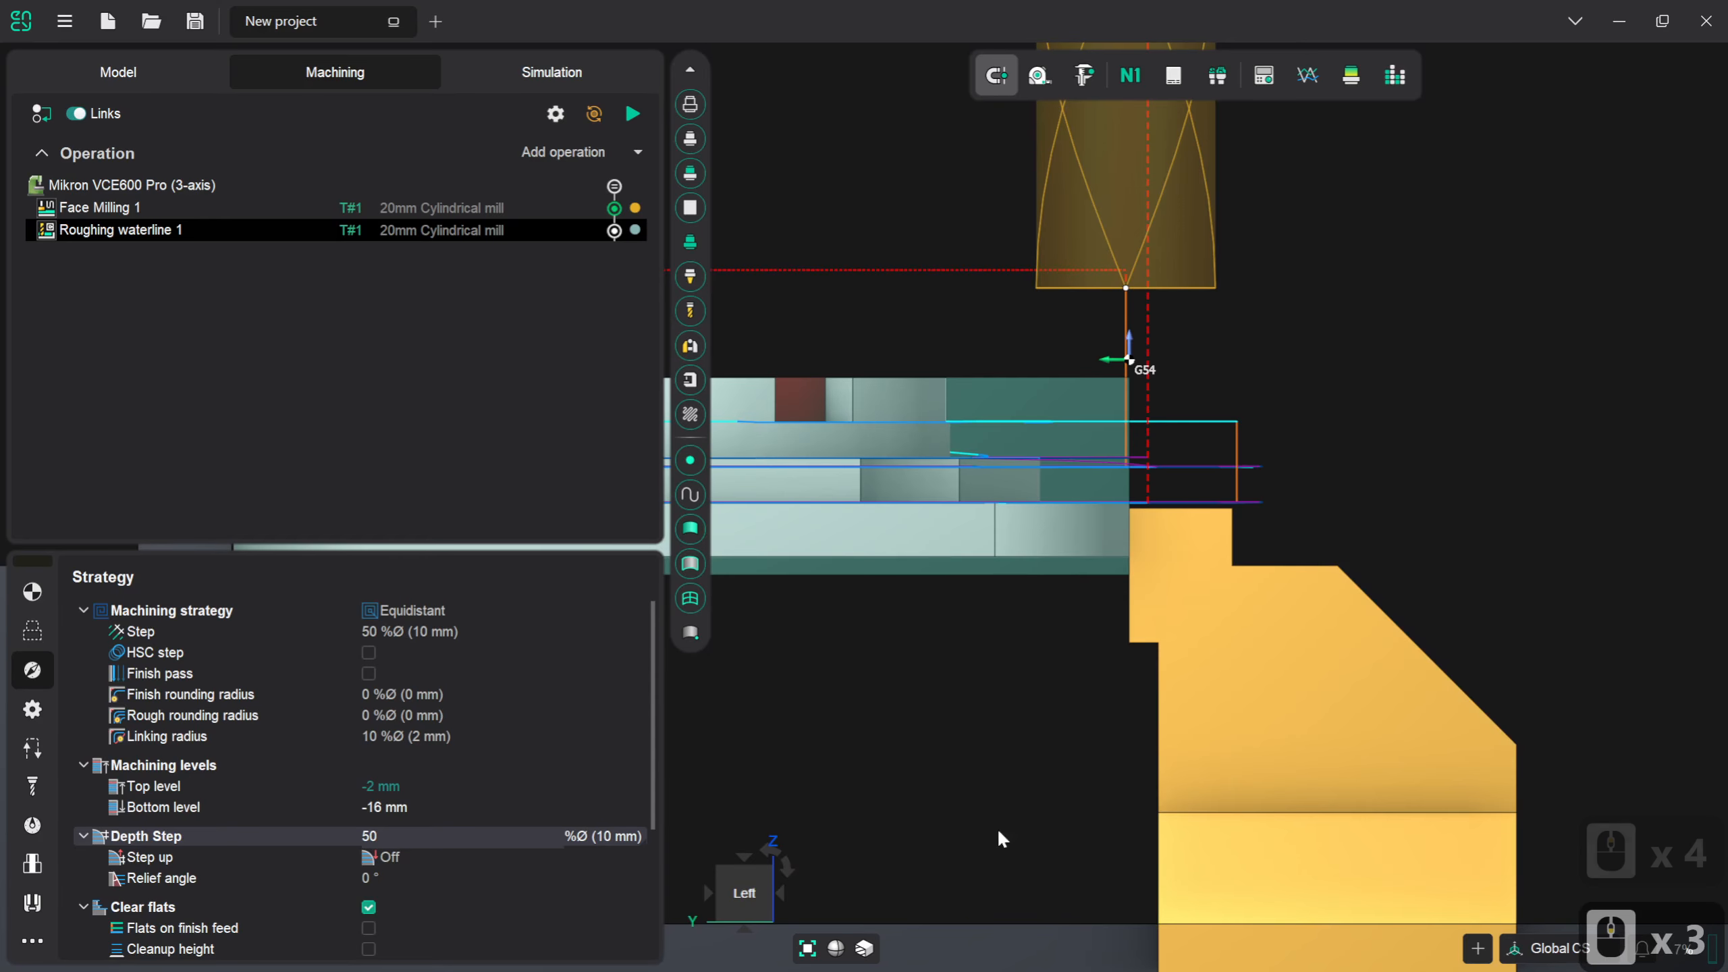
left_click(768, 871)
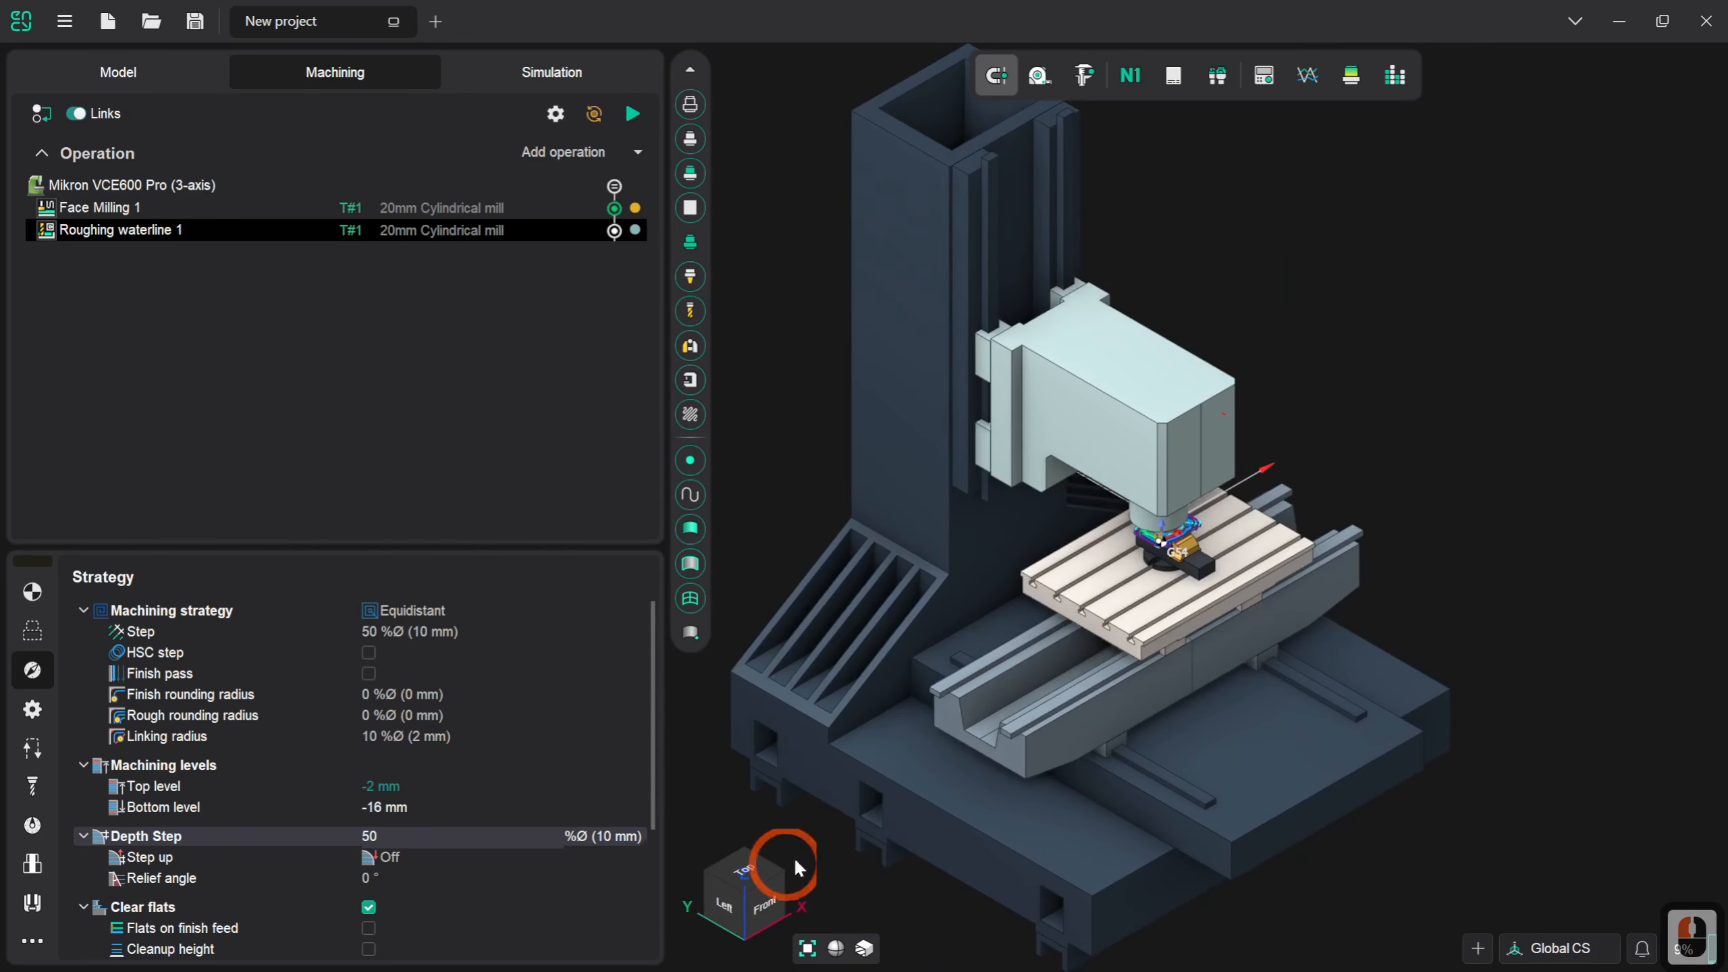
scroll(1169, 499, "up", 5)
right_click_drag(1170, 494, 1180, 515)
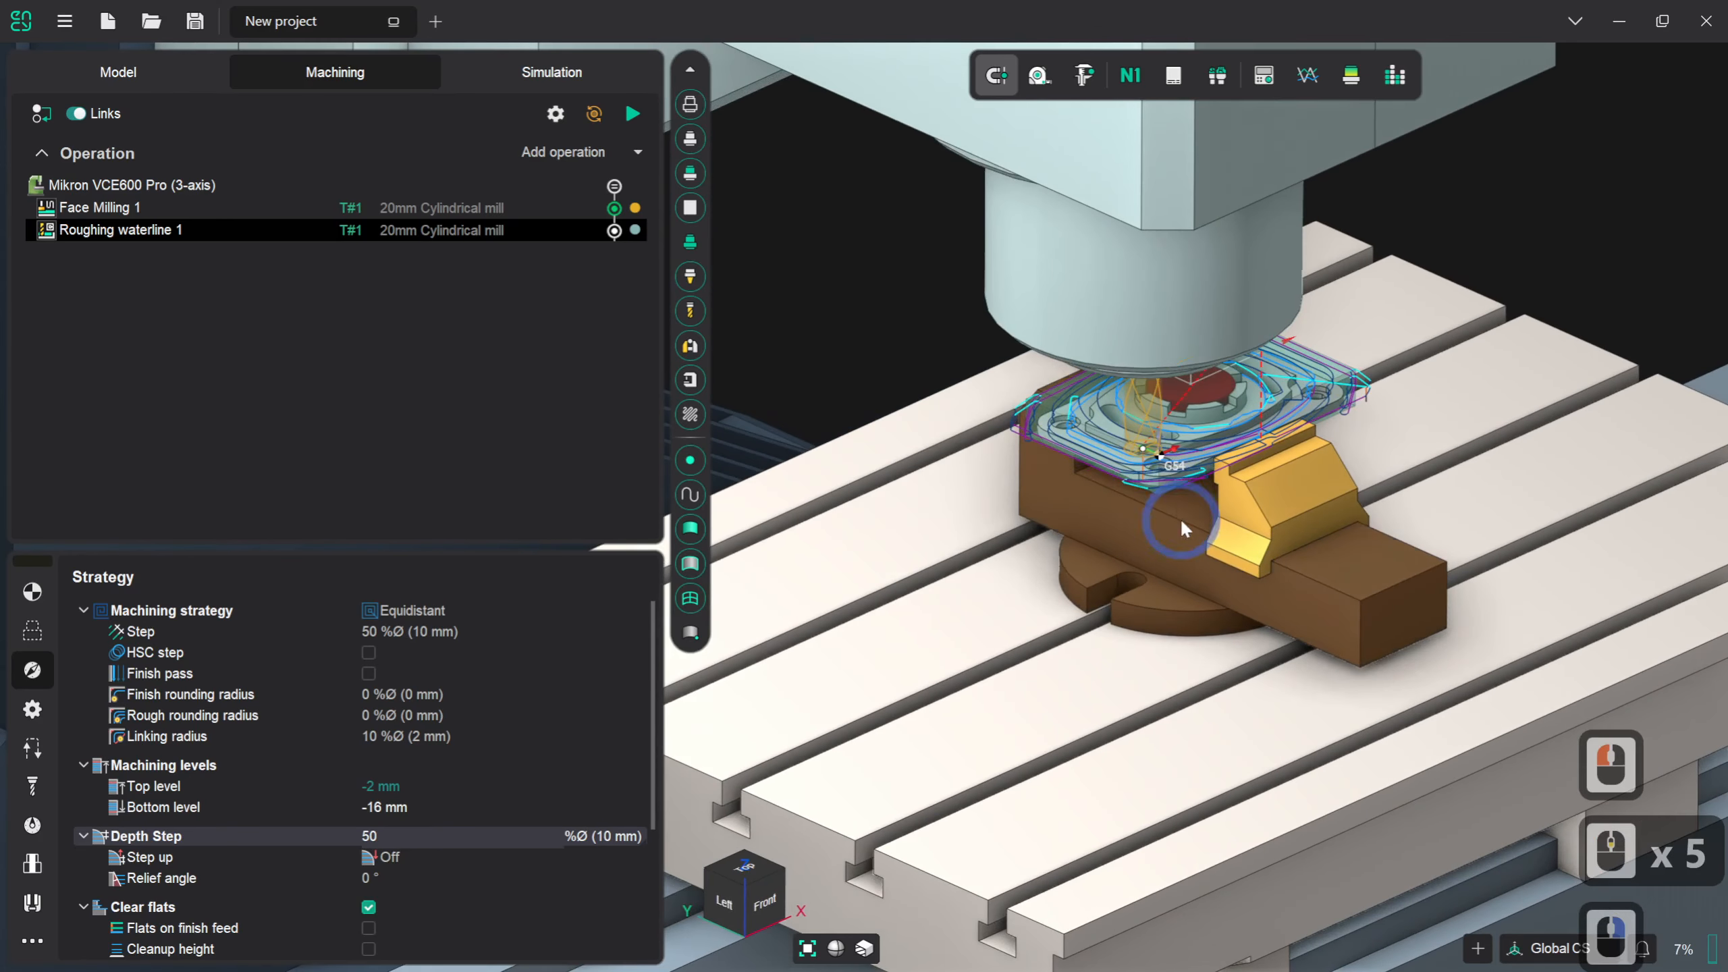
scroll(1165, 394, "up", 3)
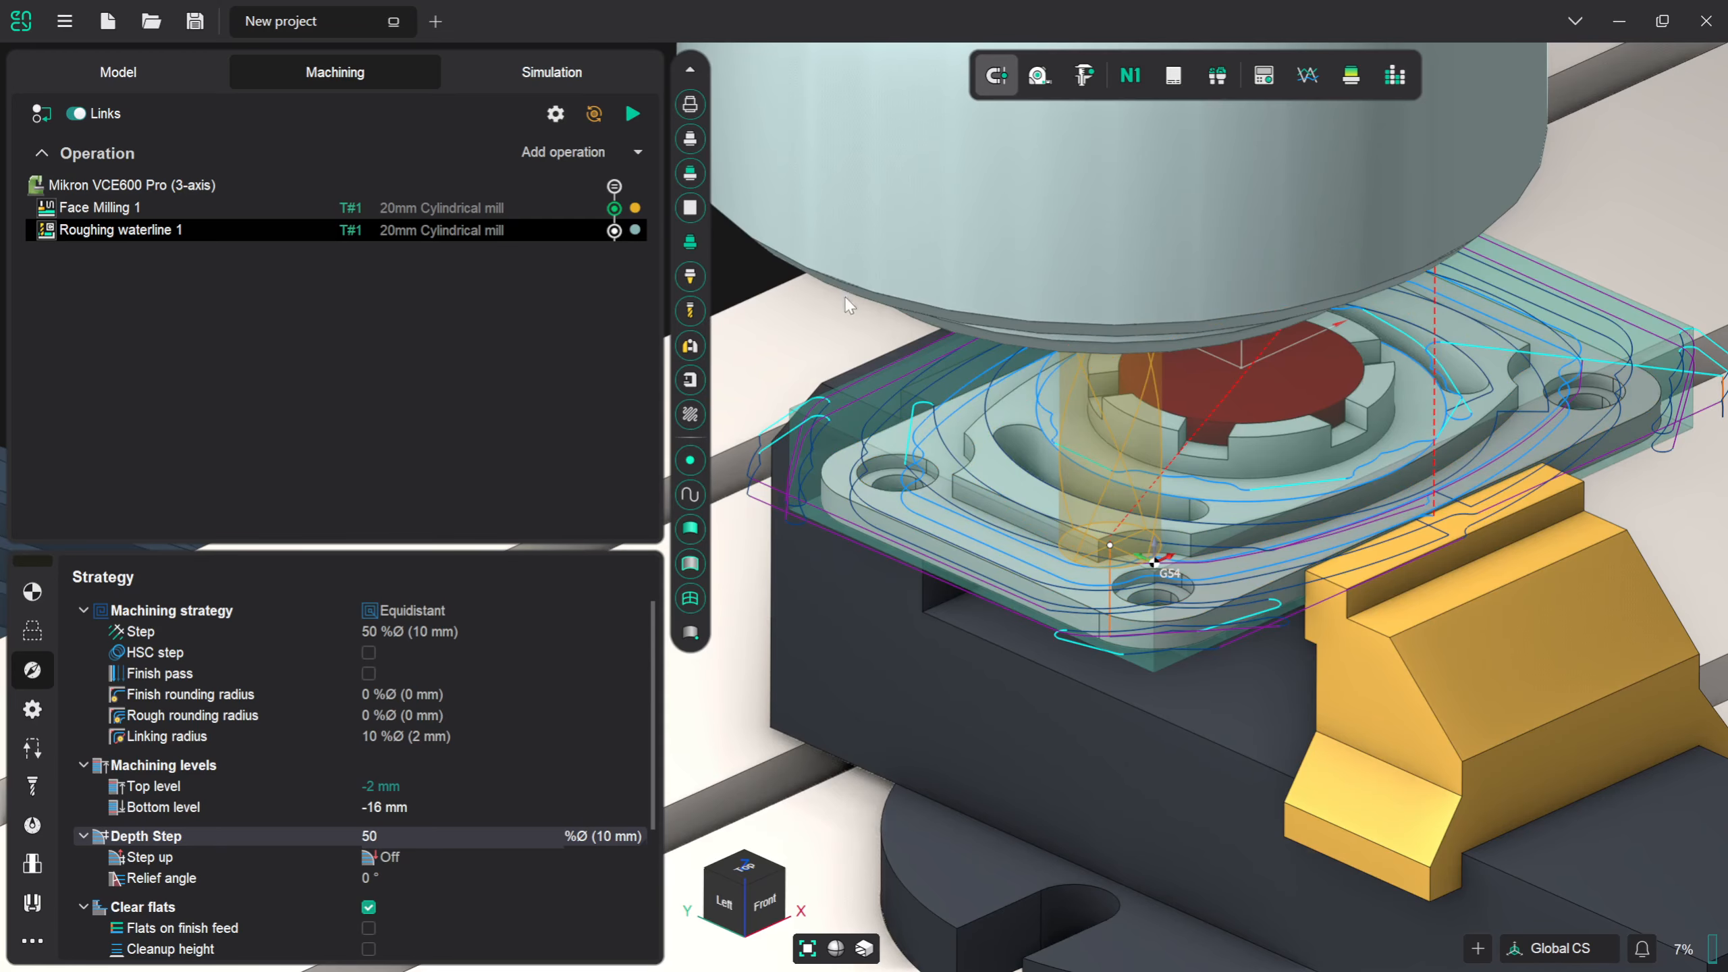
- Run the machining simulation of the Roughing waterline operation at a reduced movement speed
left_click(569, 76)
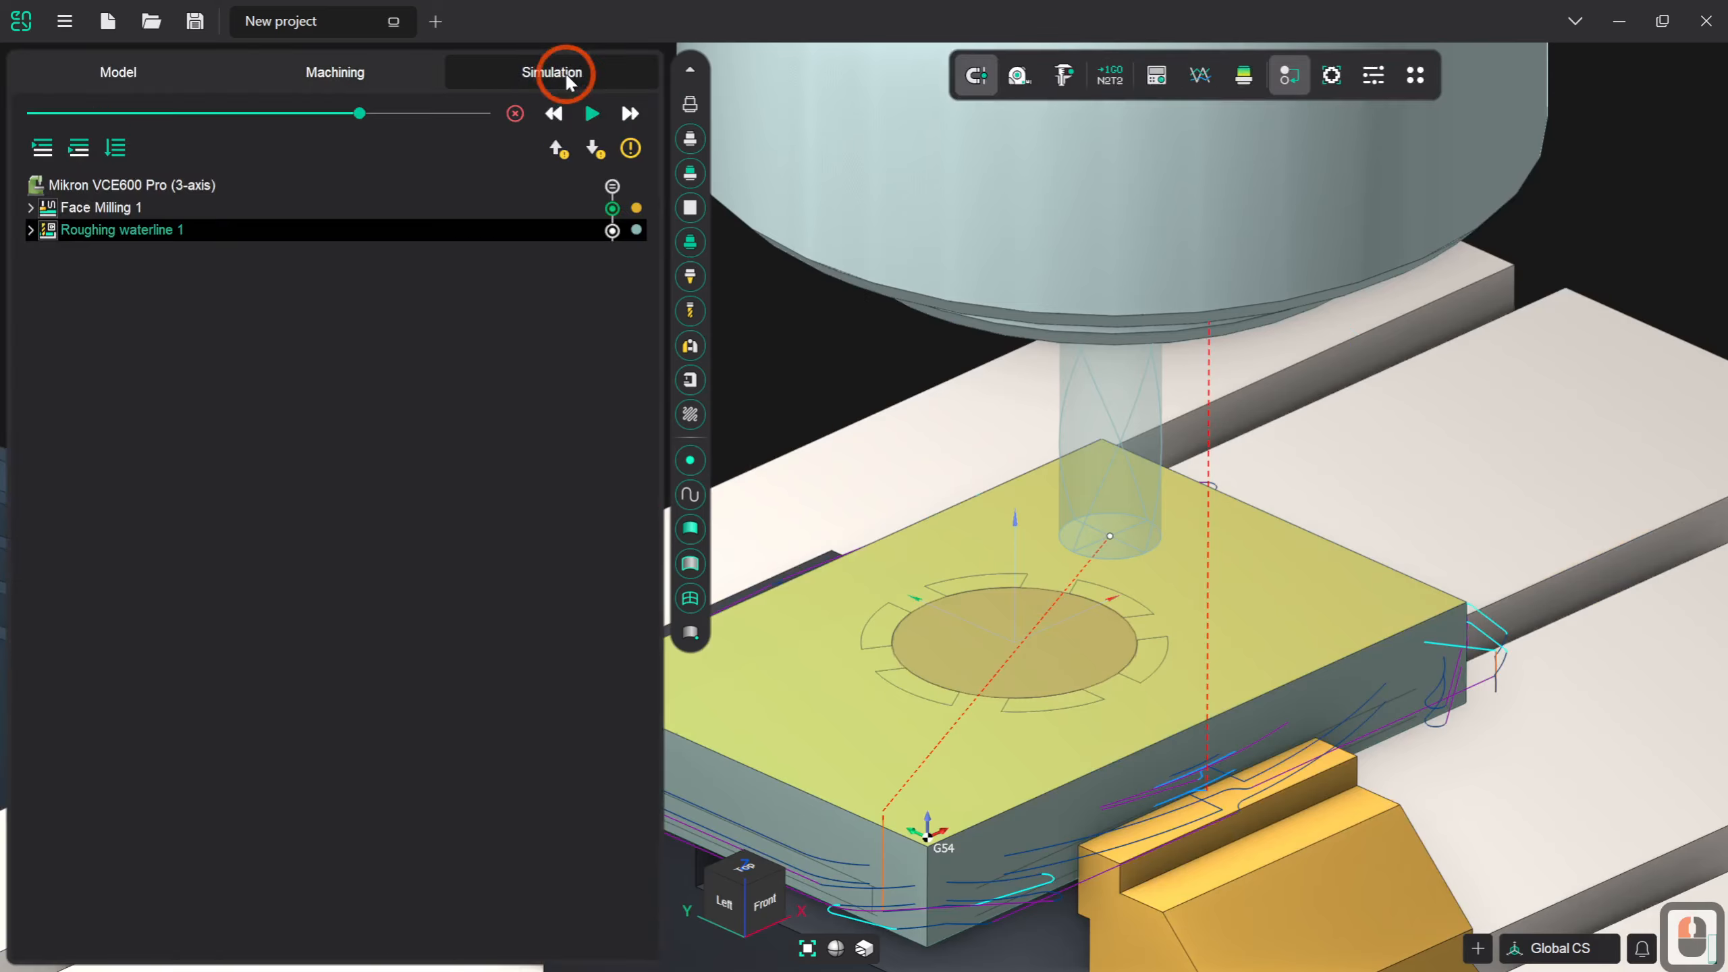
left_click(1073, 567)
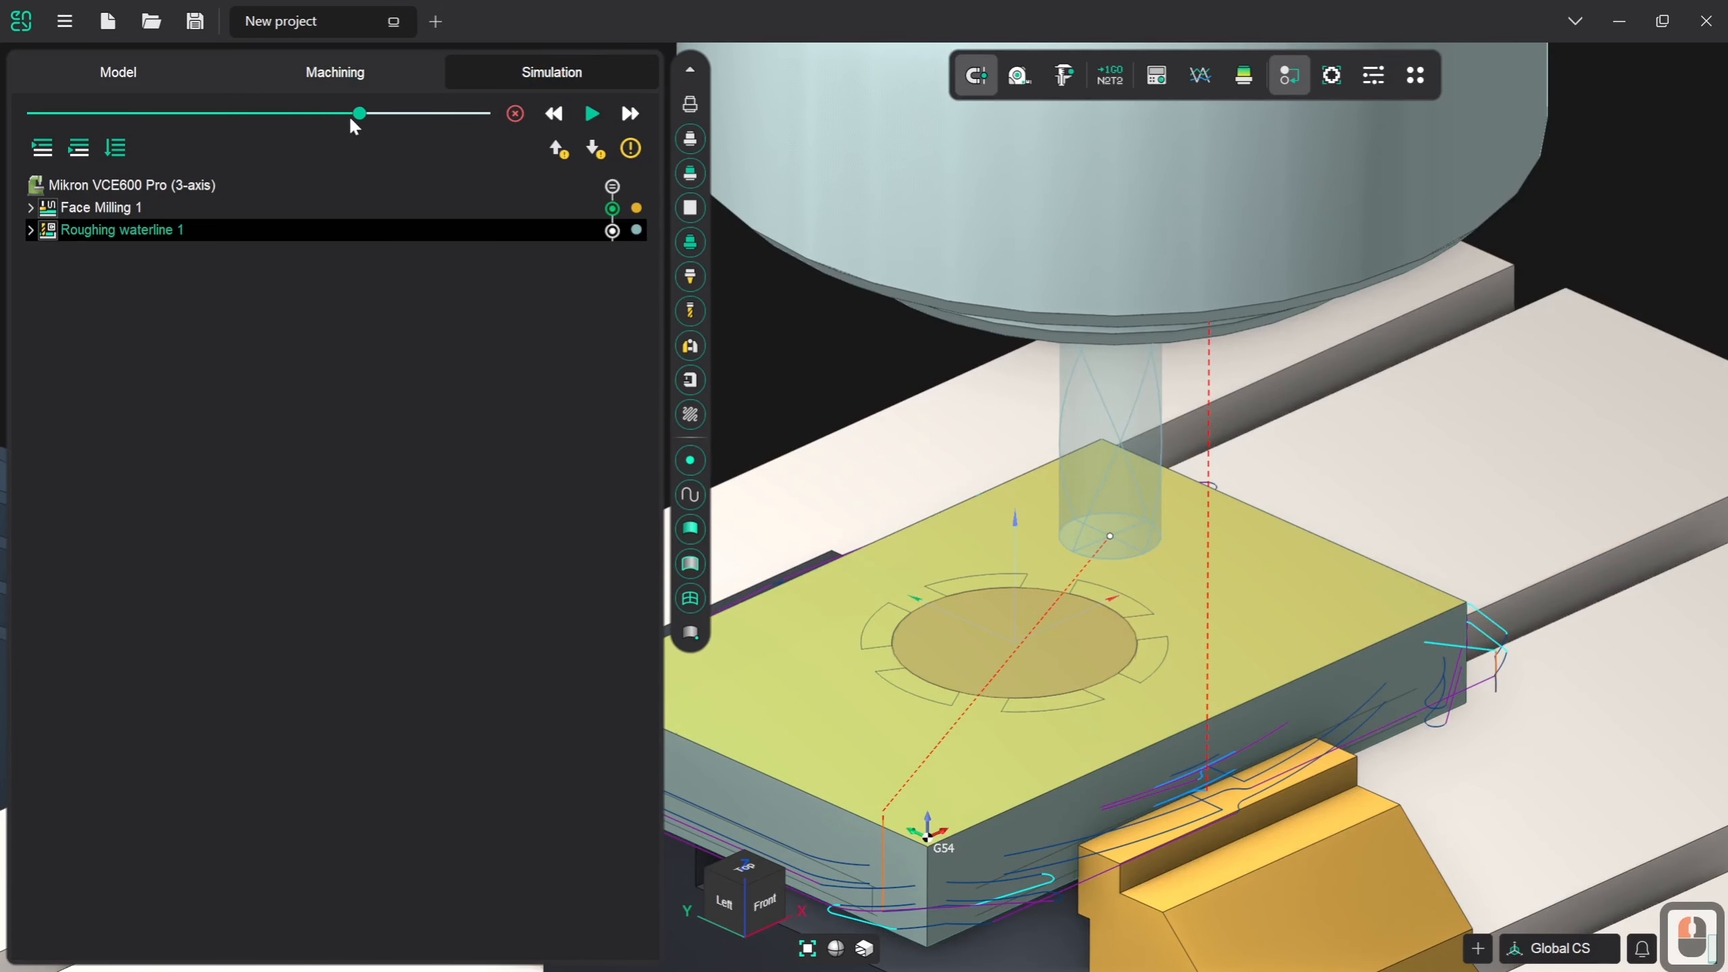
left_click_drag(304, 121, 274, 120)
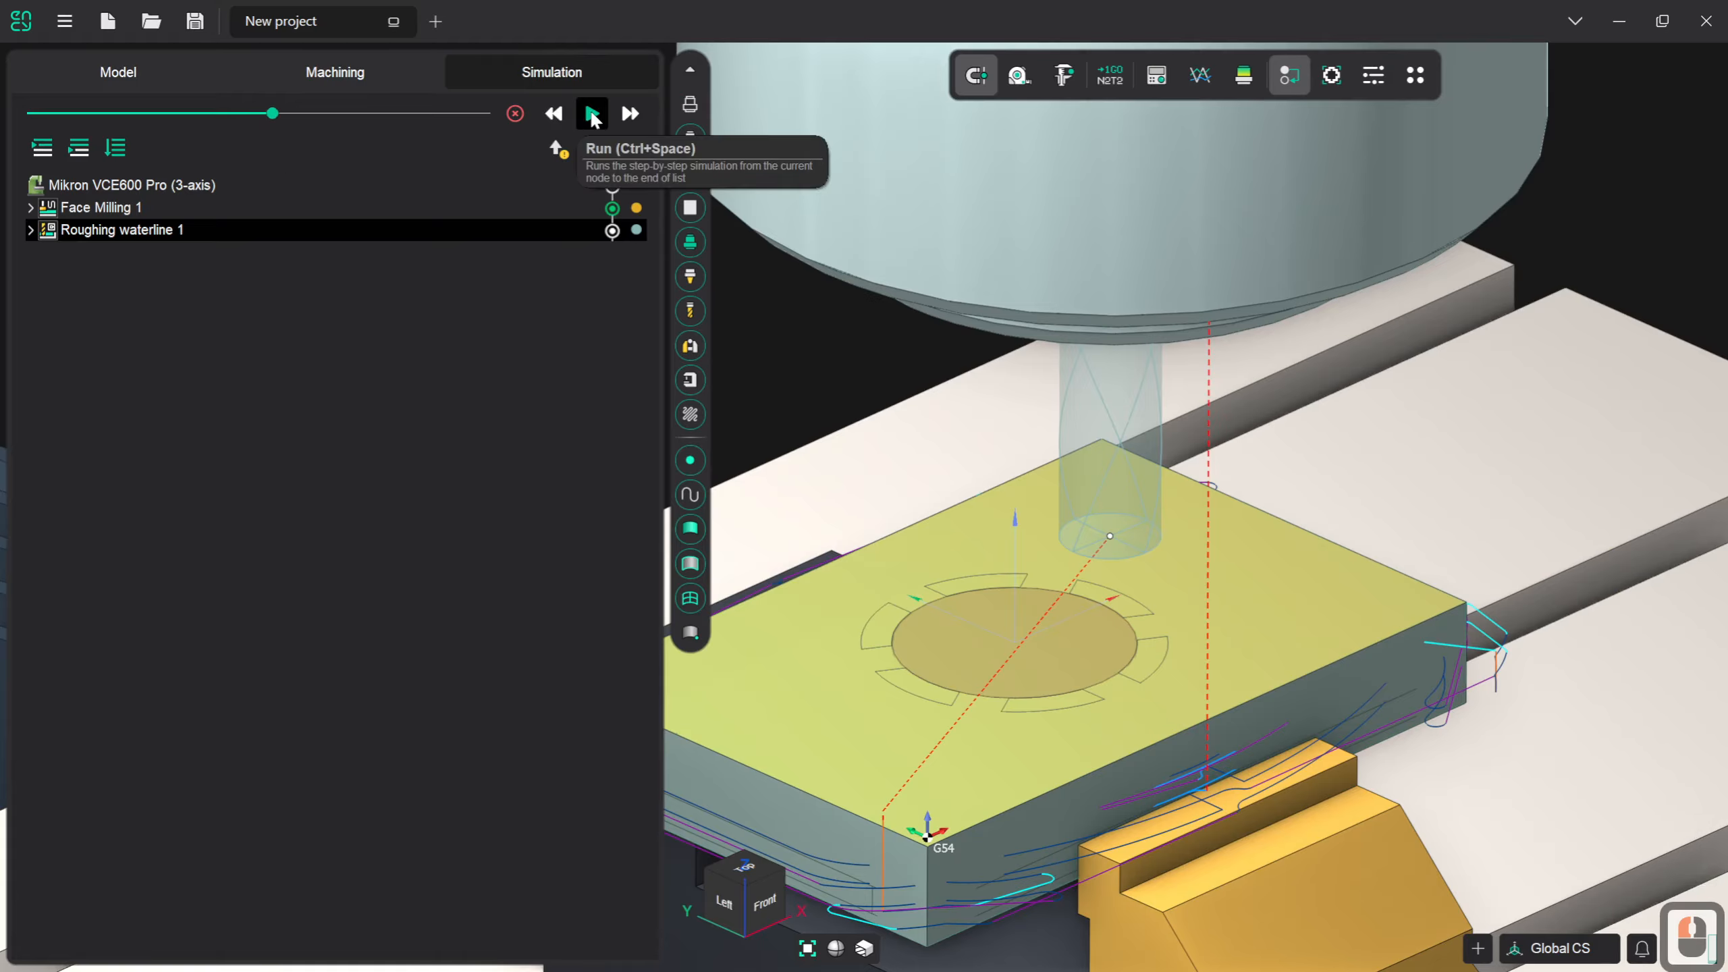
left_click(593, 114)
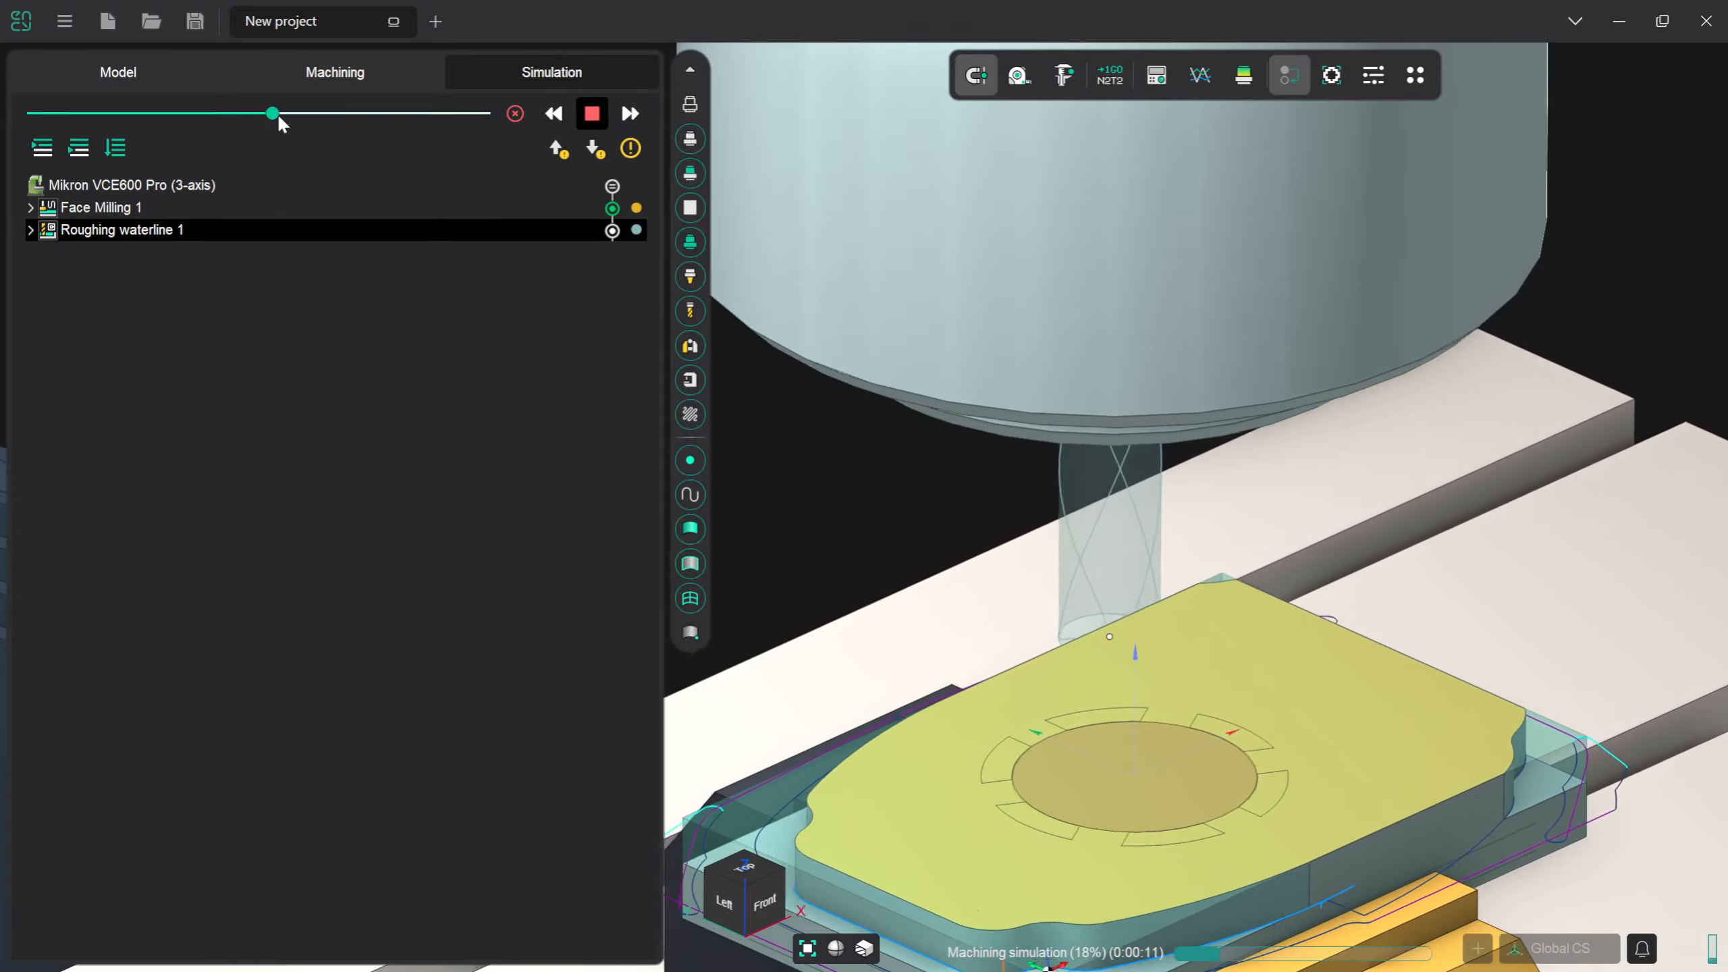
- Gradually raise the movement speed of the running Roughing waterline simulation and inspect the roughed workpiece
left_click(285, 114)
left_click_drag(288, 123, 299, 123)
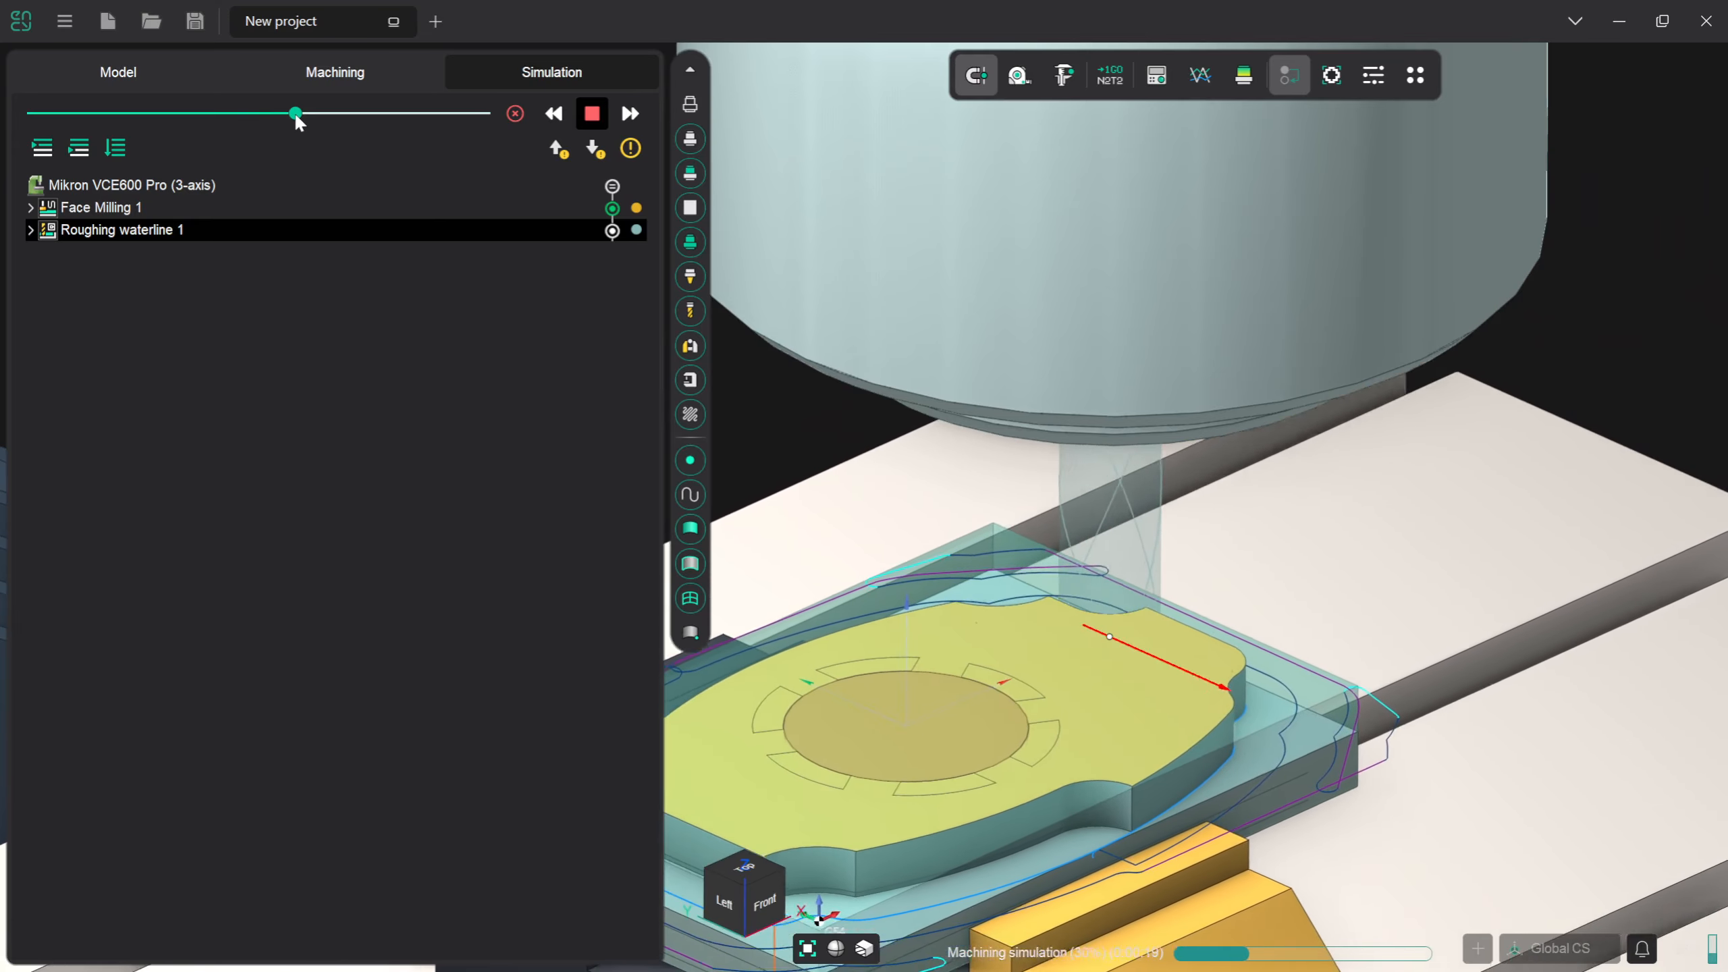
left_click_drag(306, 118, 314, 115)
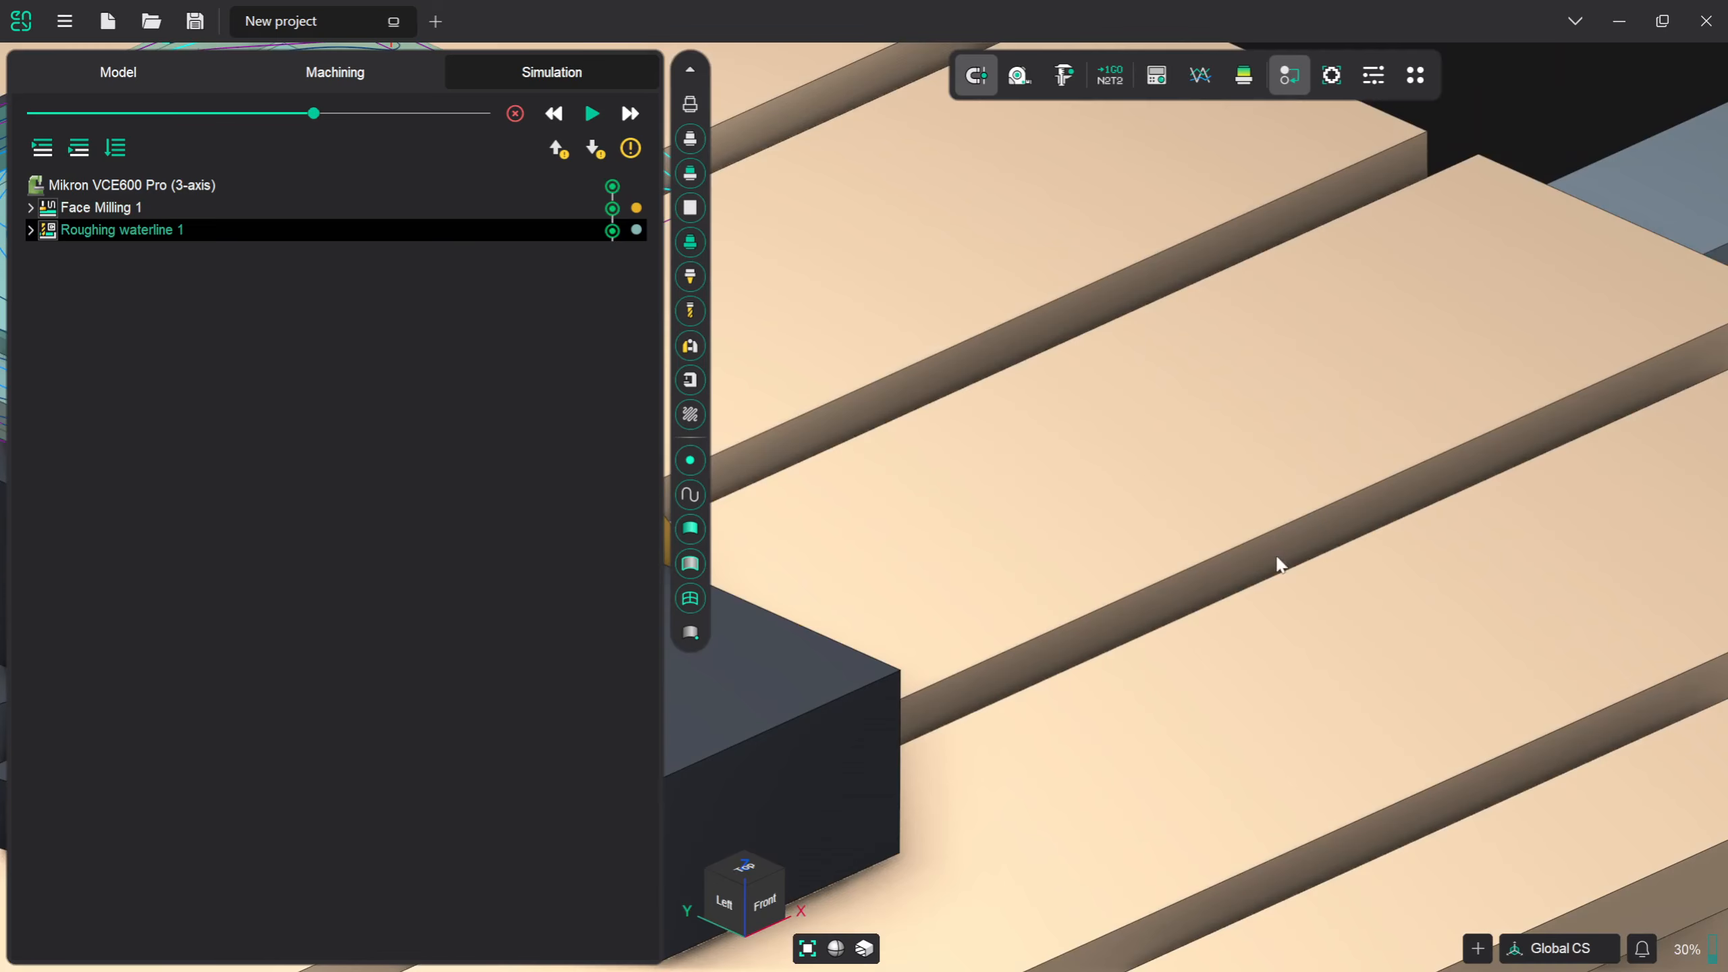
scroll(1274, 554, "down", 3)
scroll(735, 376, "up", 2)
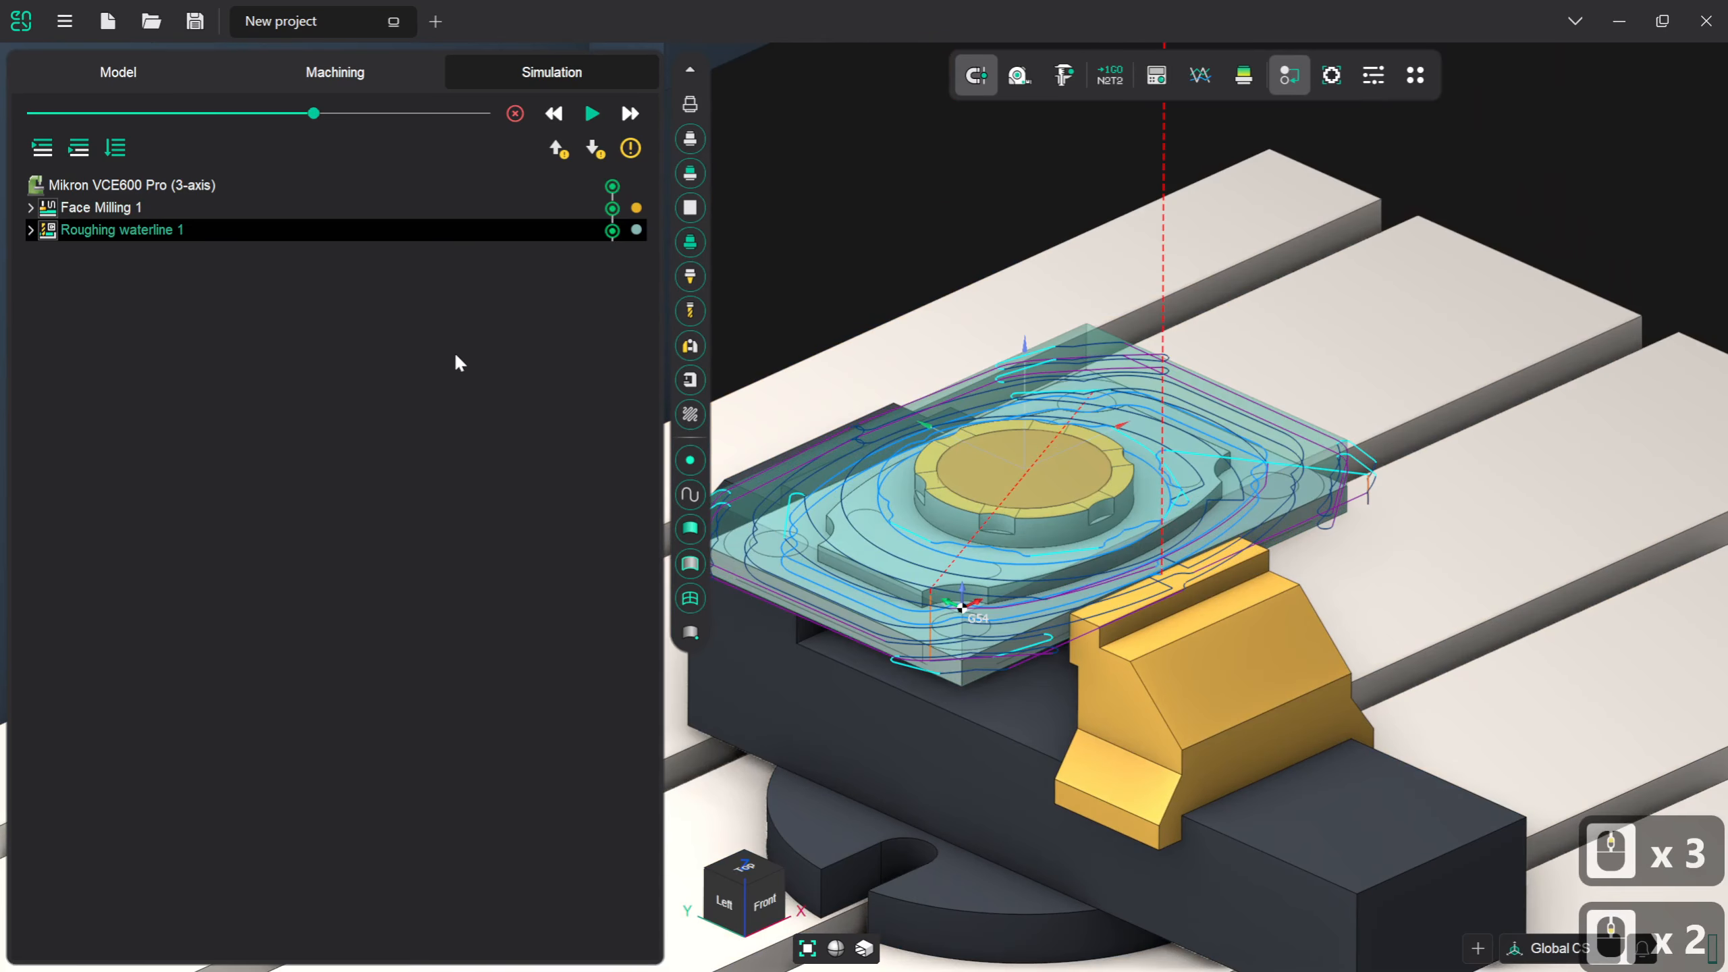
- Return from the simulation to the machining setup with the Roughing waterline operation's strategy parameters
left_click(394, 75)
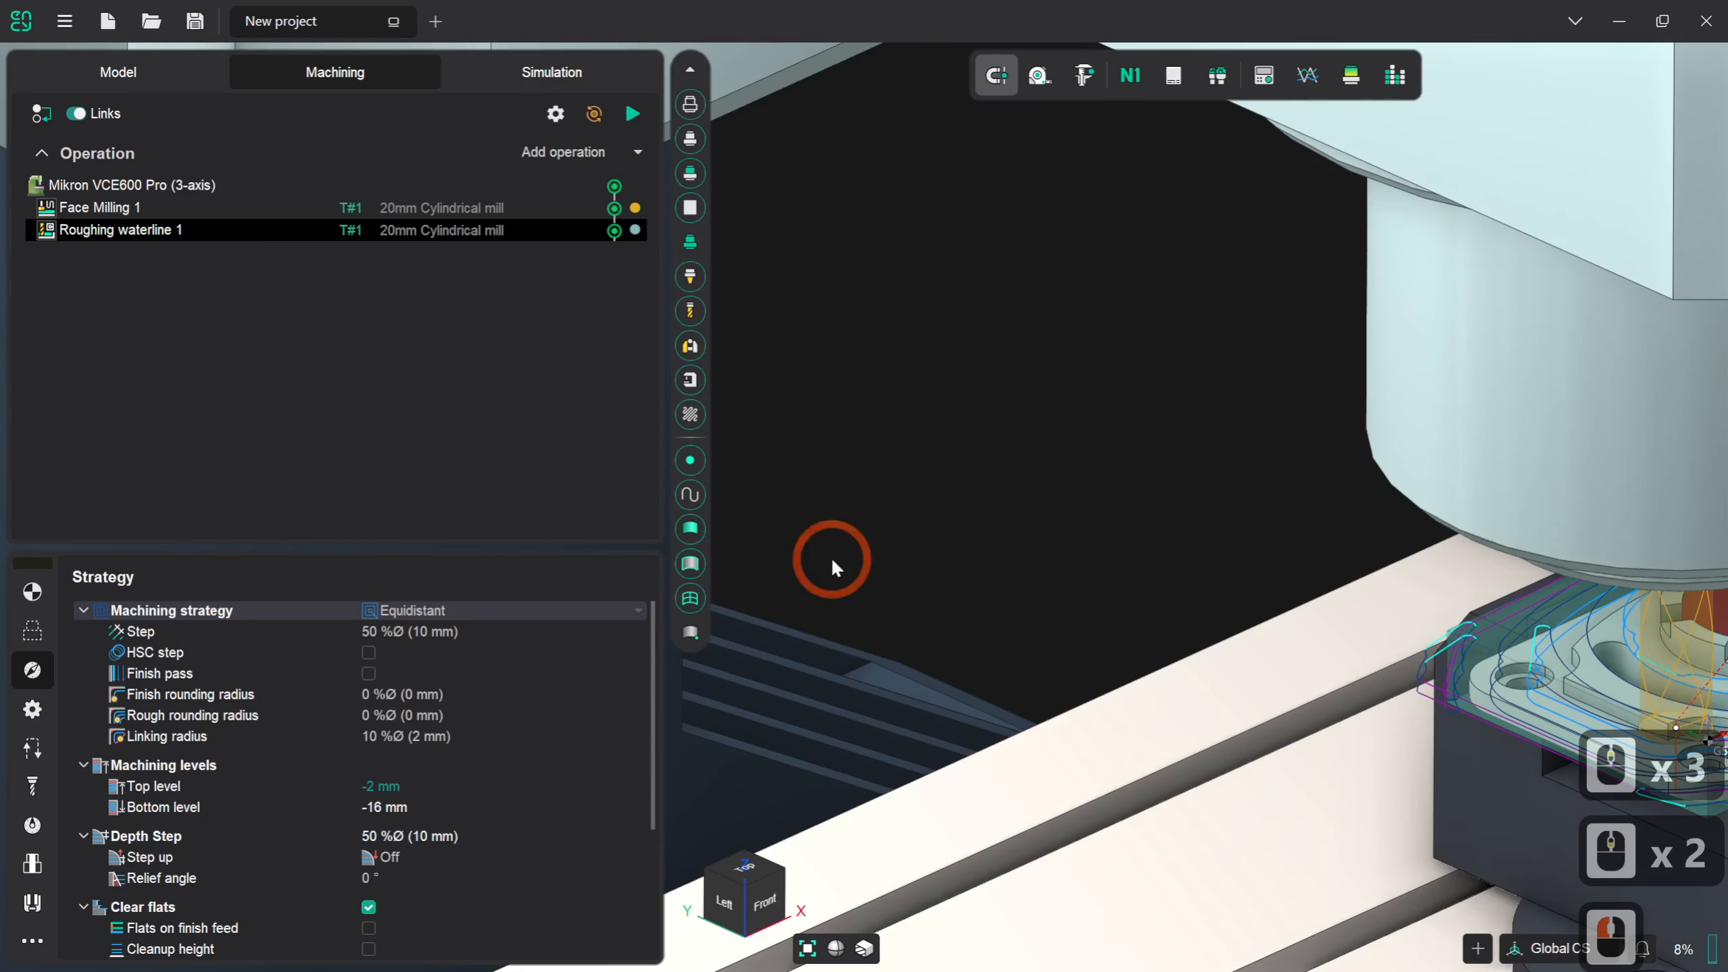
scroll(944, 591, "down", 4)
scroll(908, 624, "up", 4)
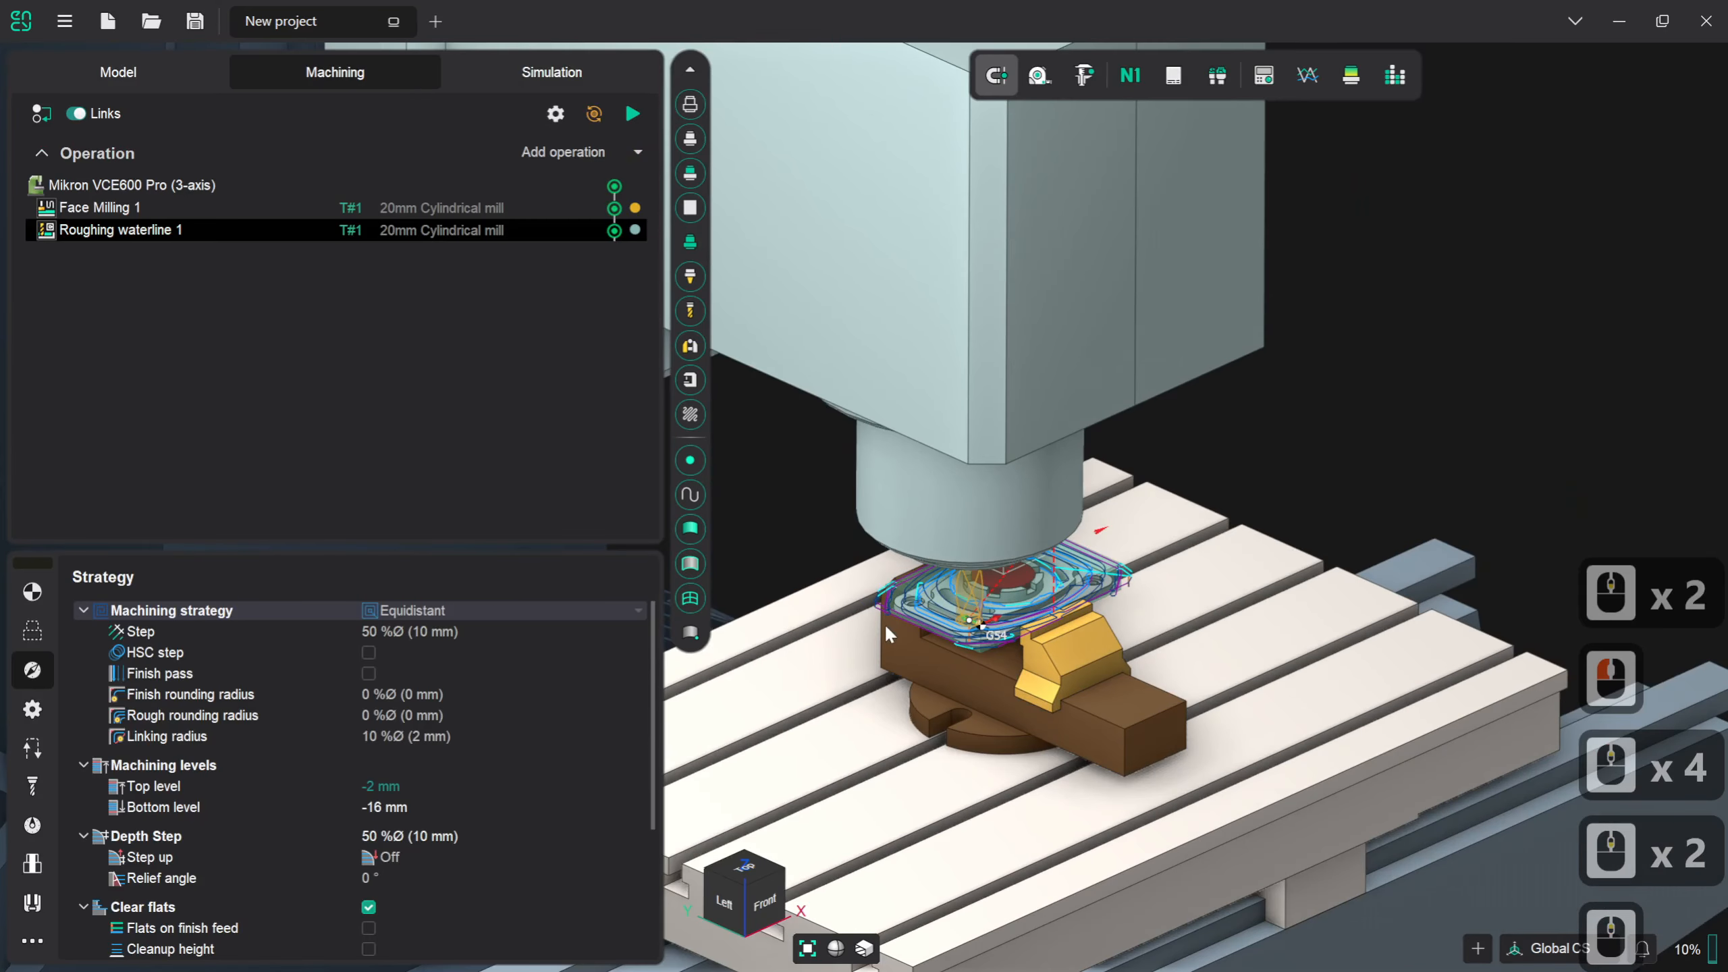